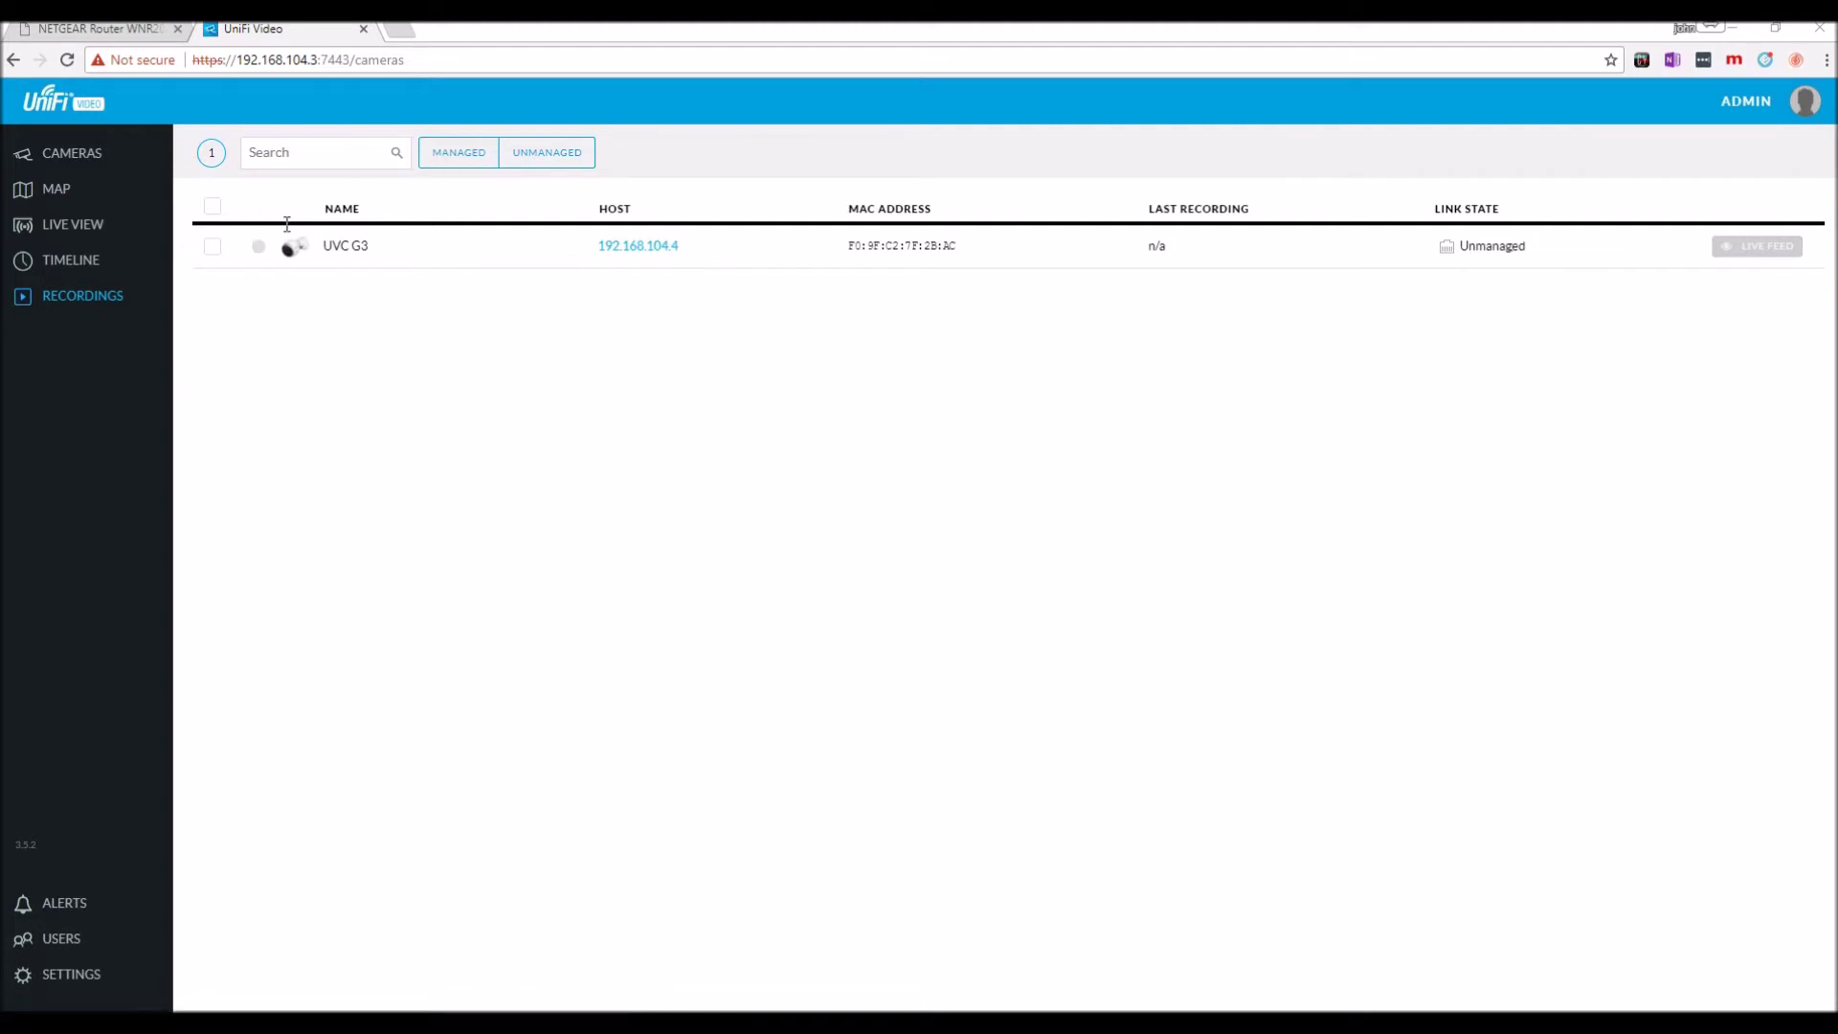
Adopt the UVC G3 camera by entering its login username and password and choosing MANAGE.
{"action": "left_click", "coordinate": [321, 253]}
{"action": "left_click", "coordinate": [325, 255]}
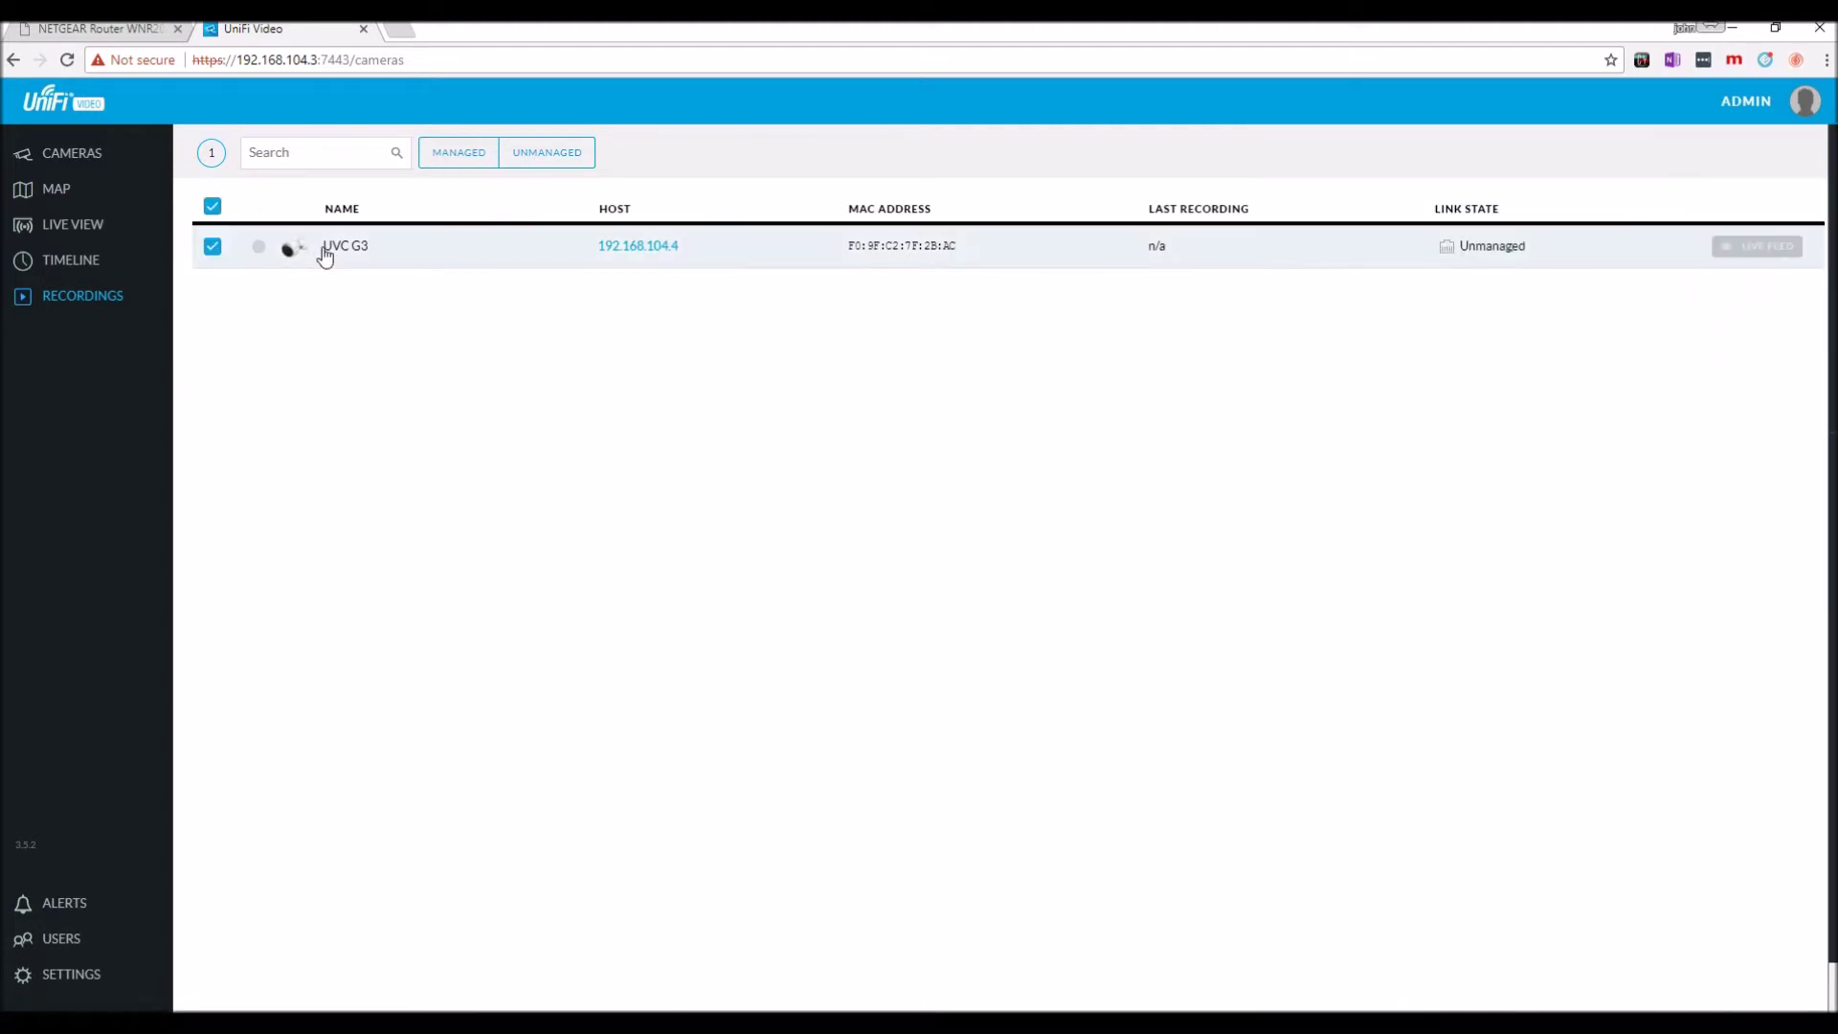
{"action": "left_click", "coordinate": [326, 254]}
{"action": "left_click", "coordinate": [325, 255]}
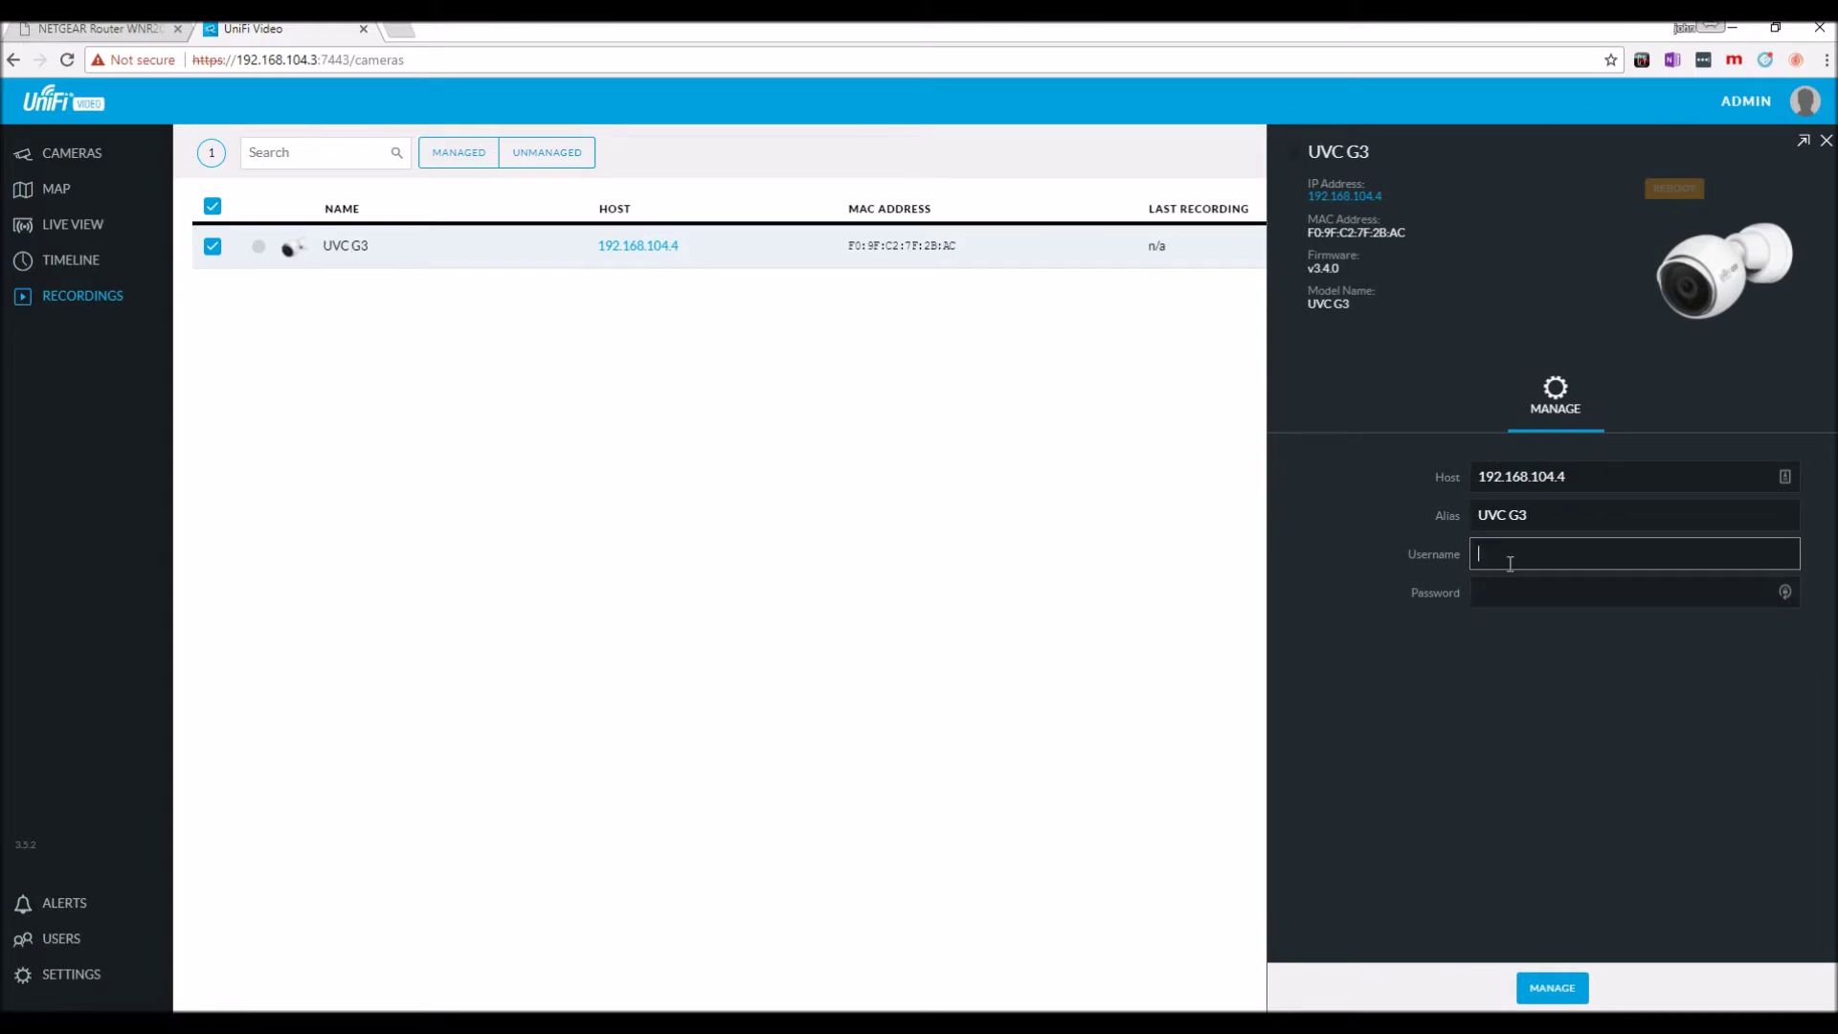
{"action": "key", "text": "Tab"}
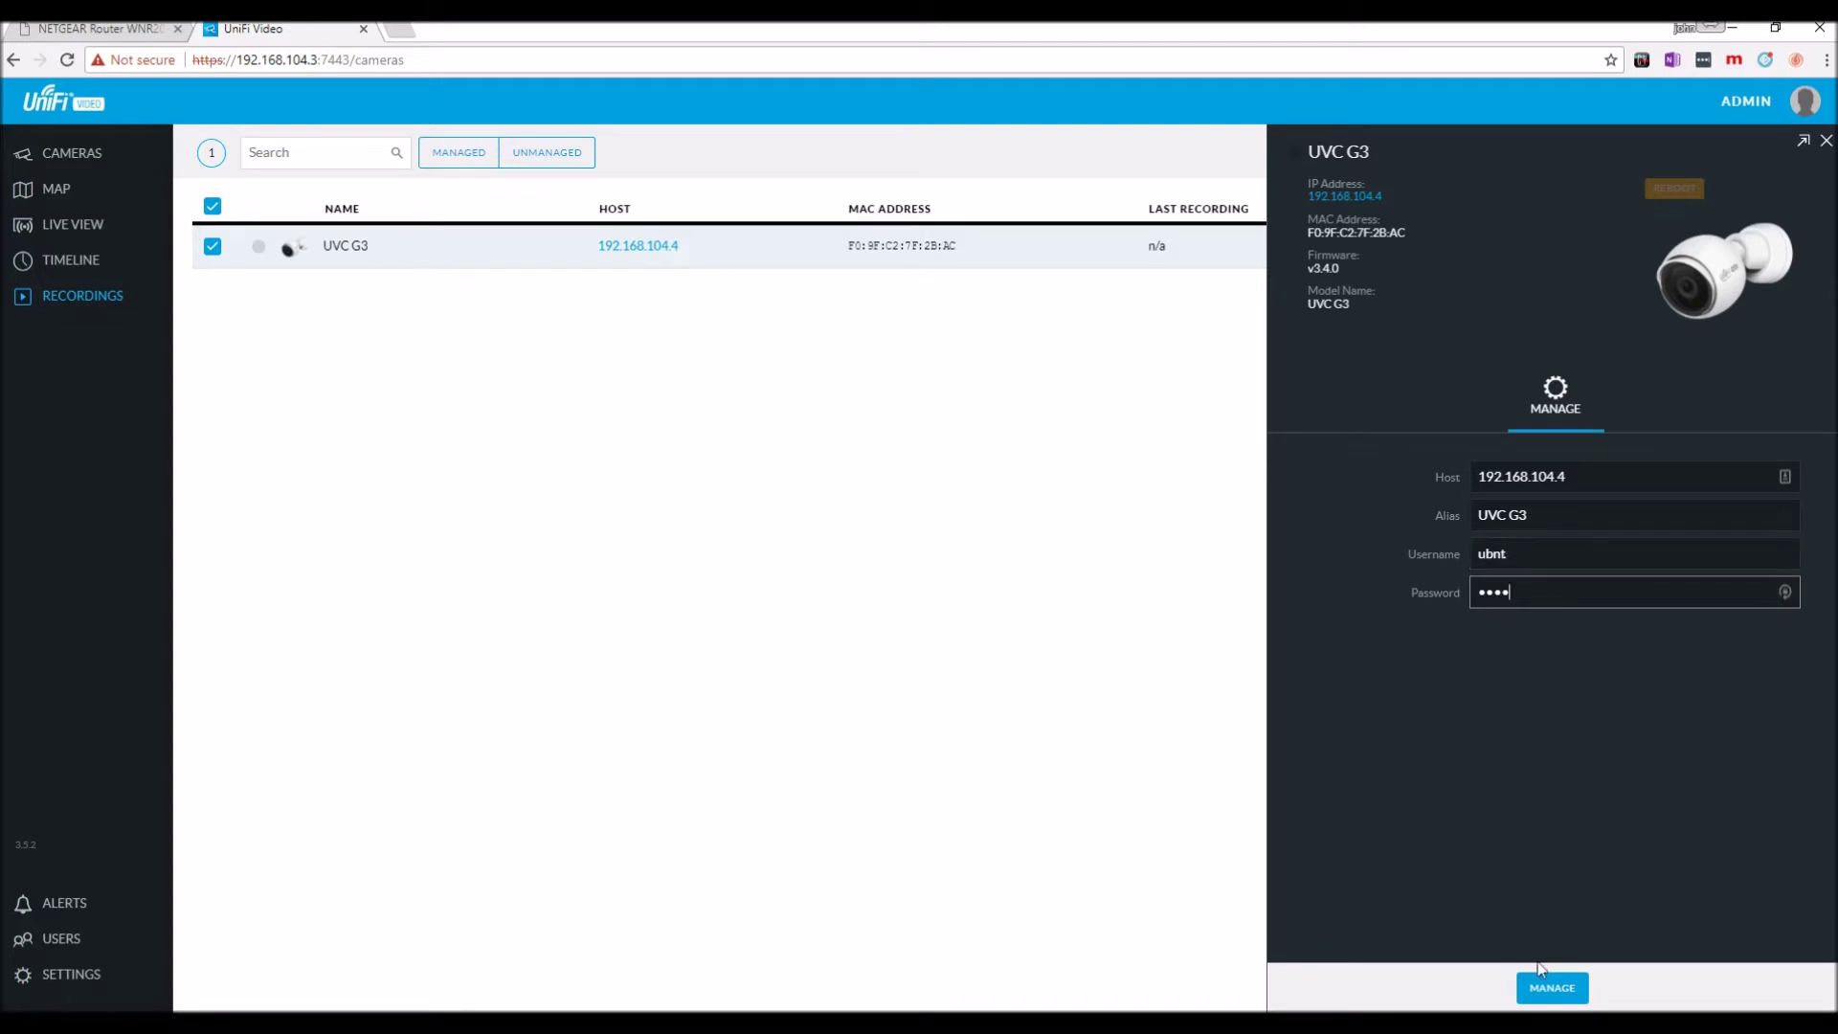
{"action": "left_click", "coordinate": [1546, 988]}
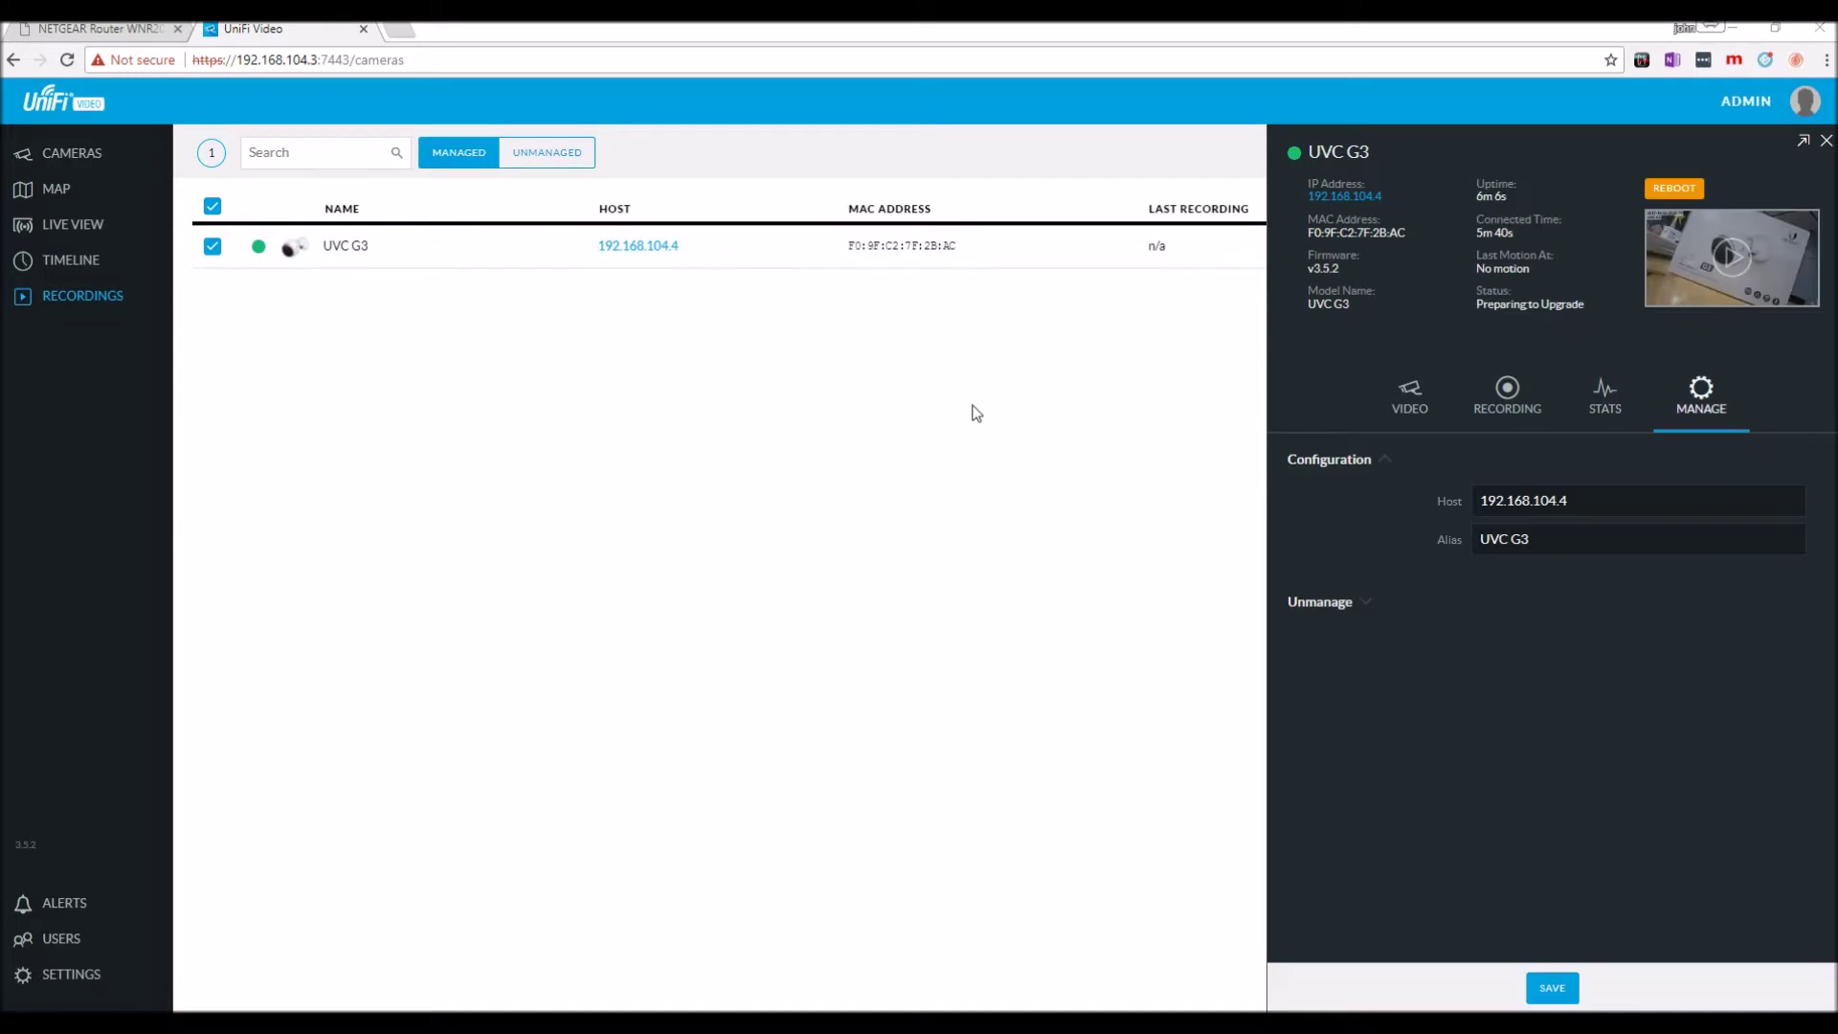
Open the UVC G3's Recording settings, expand Motion Detection and open the Zones editor.
{"action": "left_click", "coordinate": [1672, 190]}
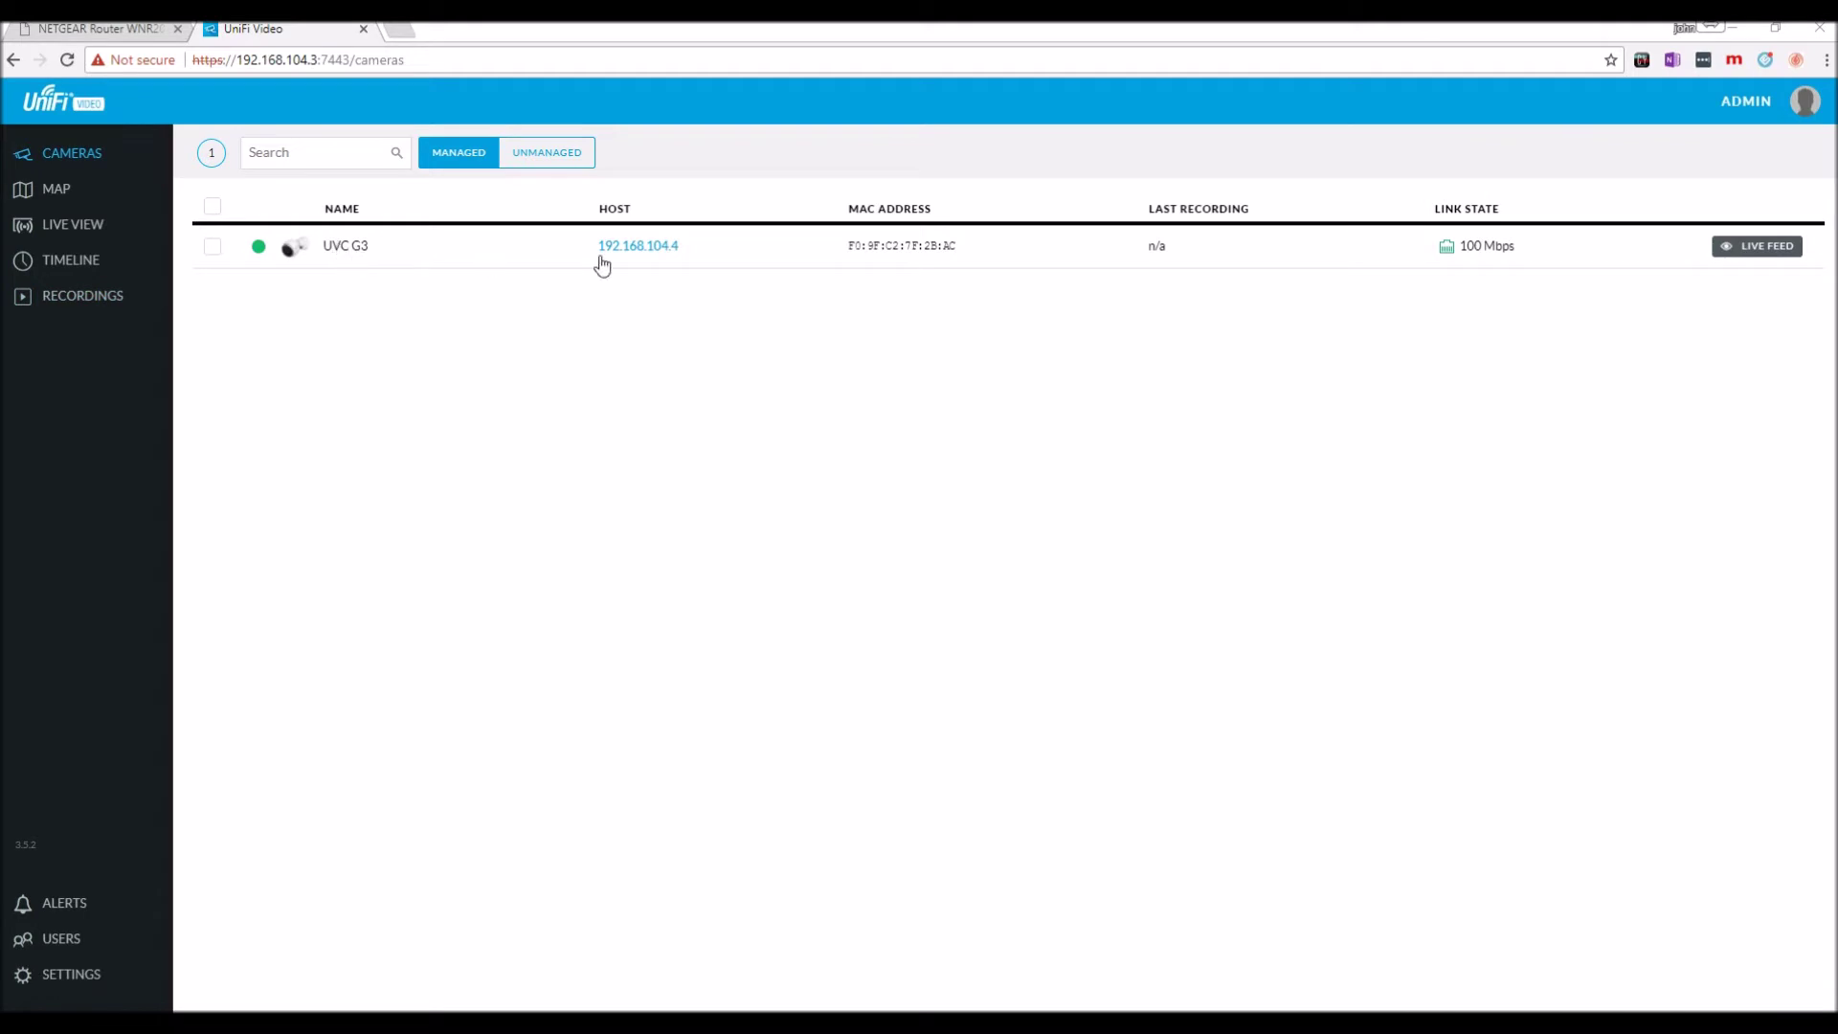
{"action": "left_click", "coordinate": [358, 247]}
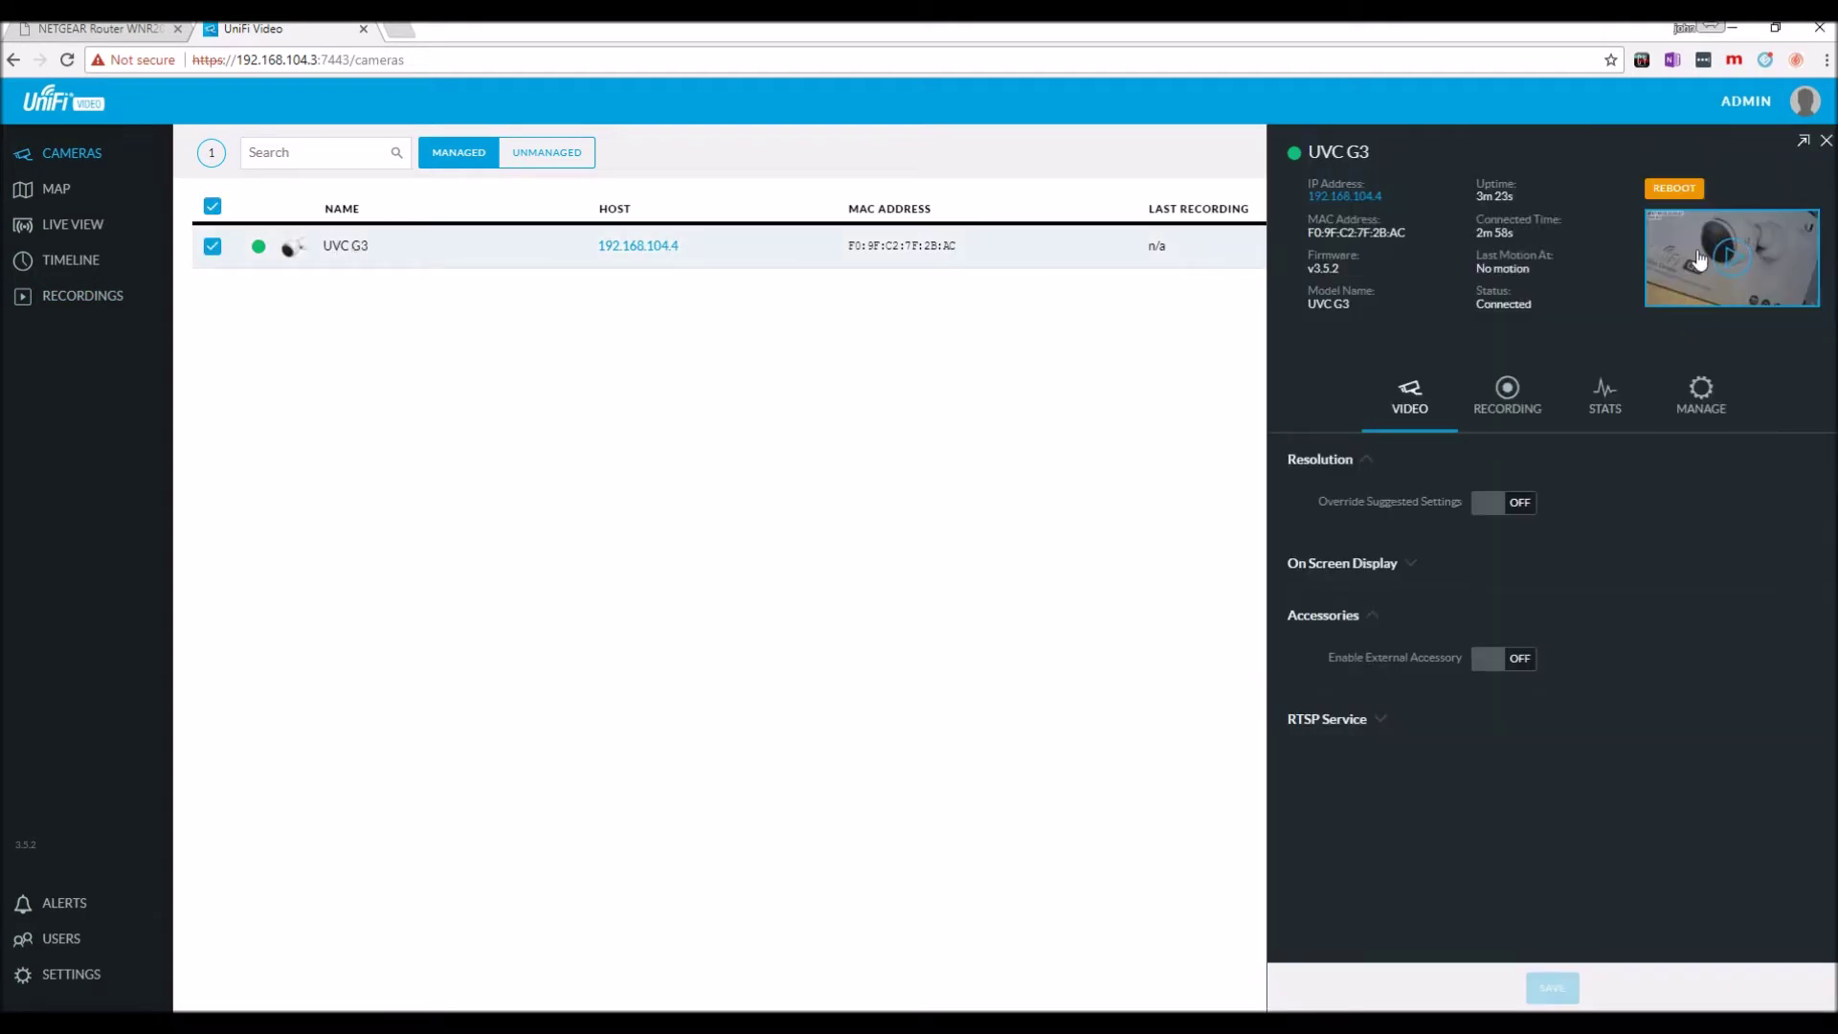
{"action": "left_click", "coordinate": [1510, 396]}
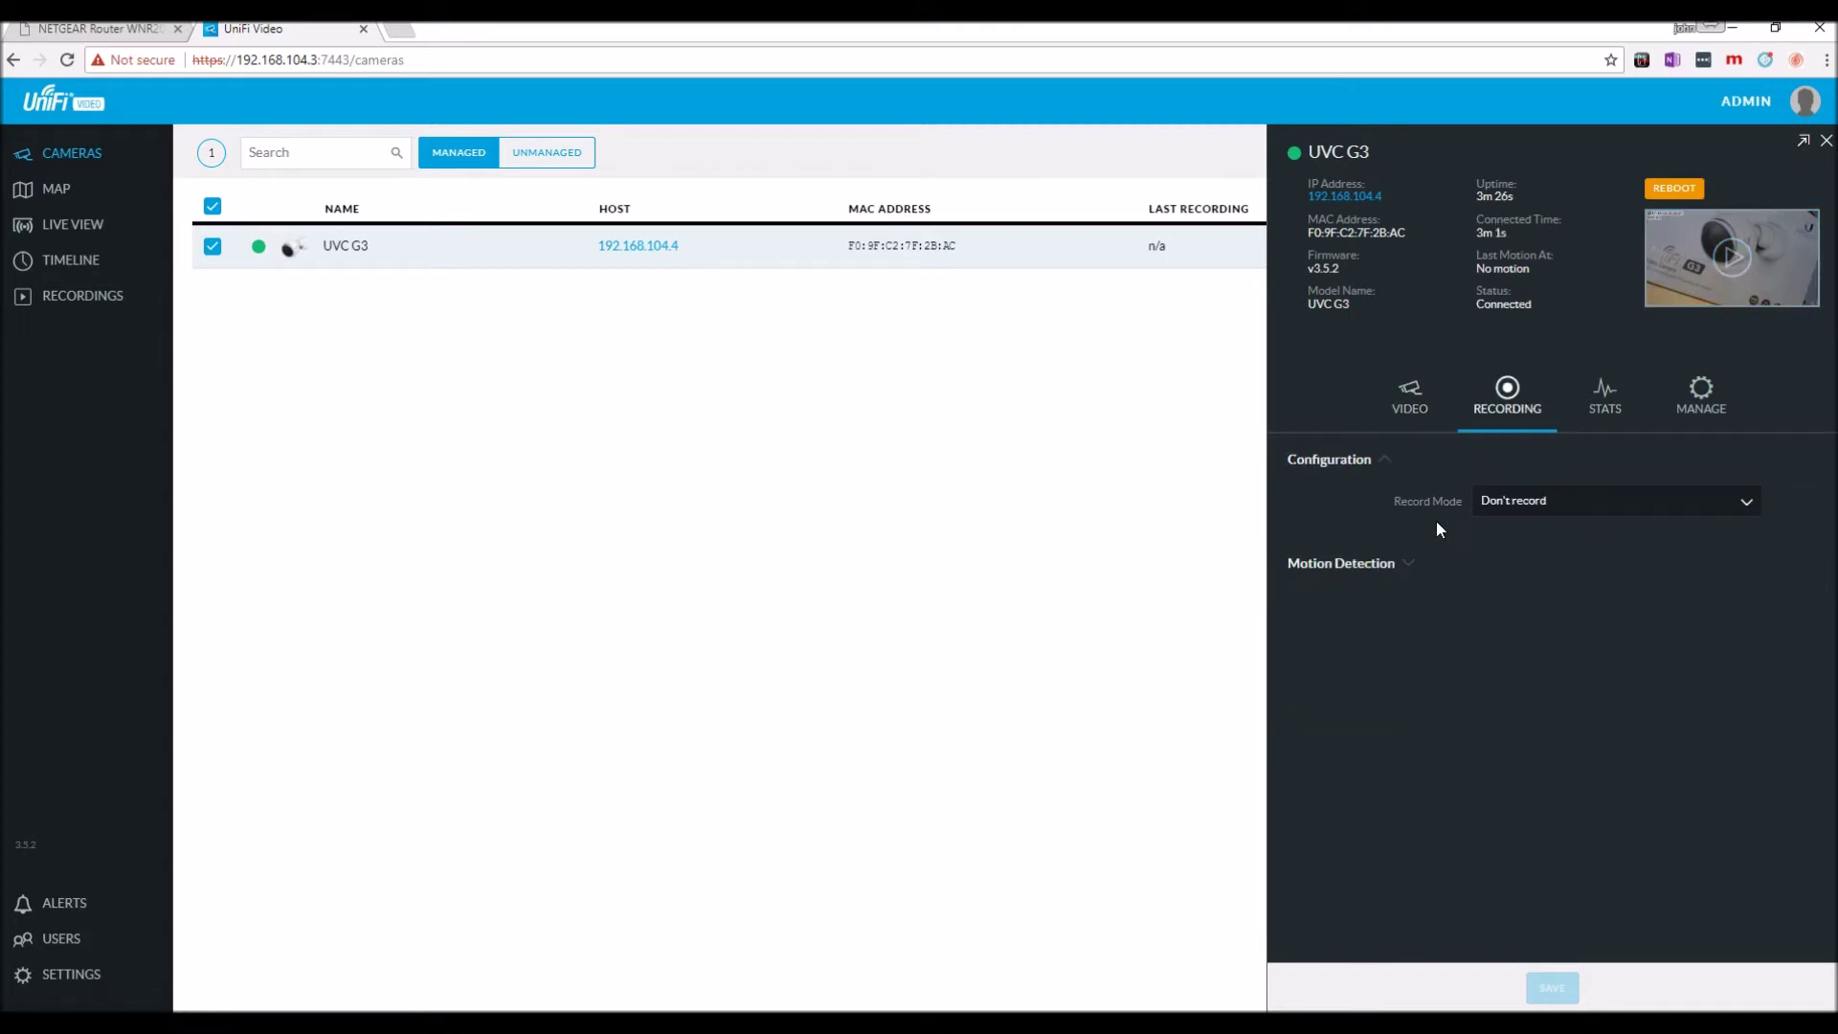
{"action": "left_click", "coordinate": [1407, 564]}
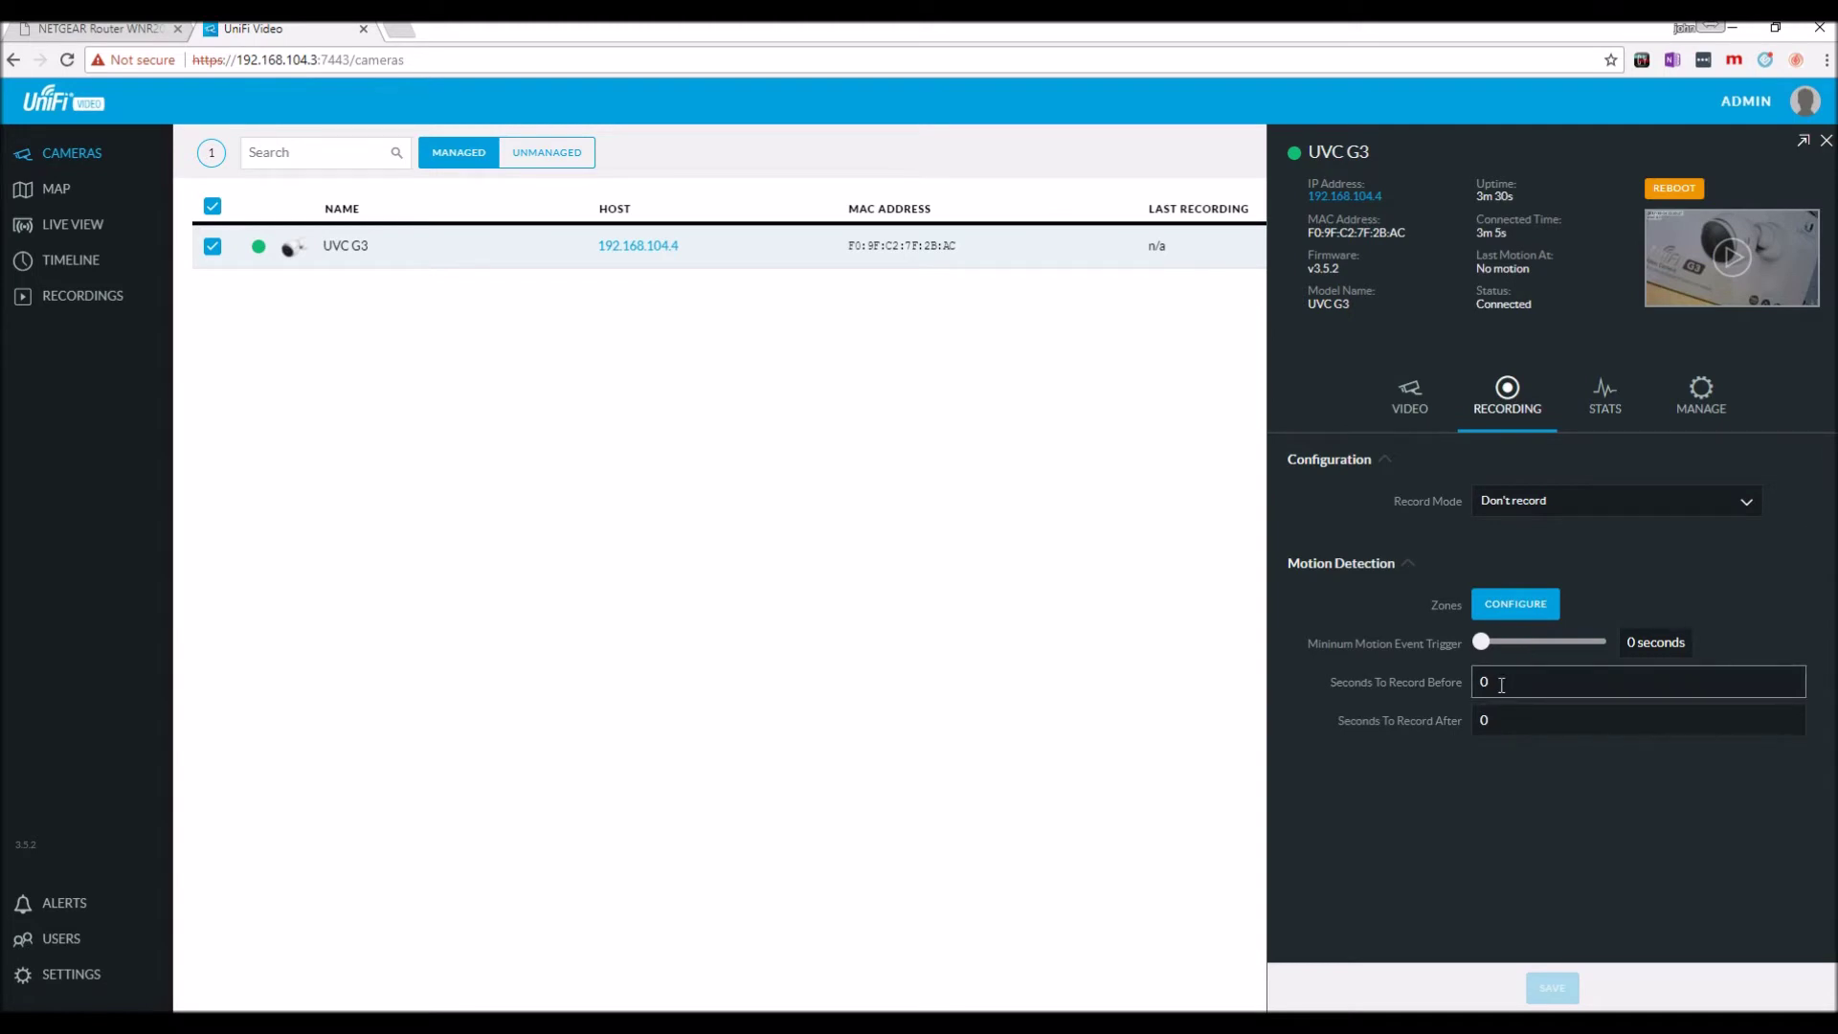
{"action": "left_click", "coordinate": [1514, 607]}
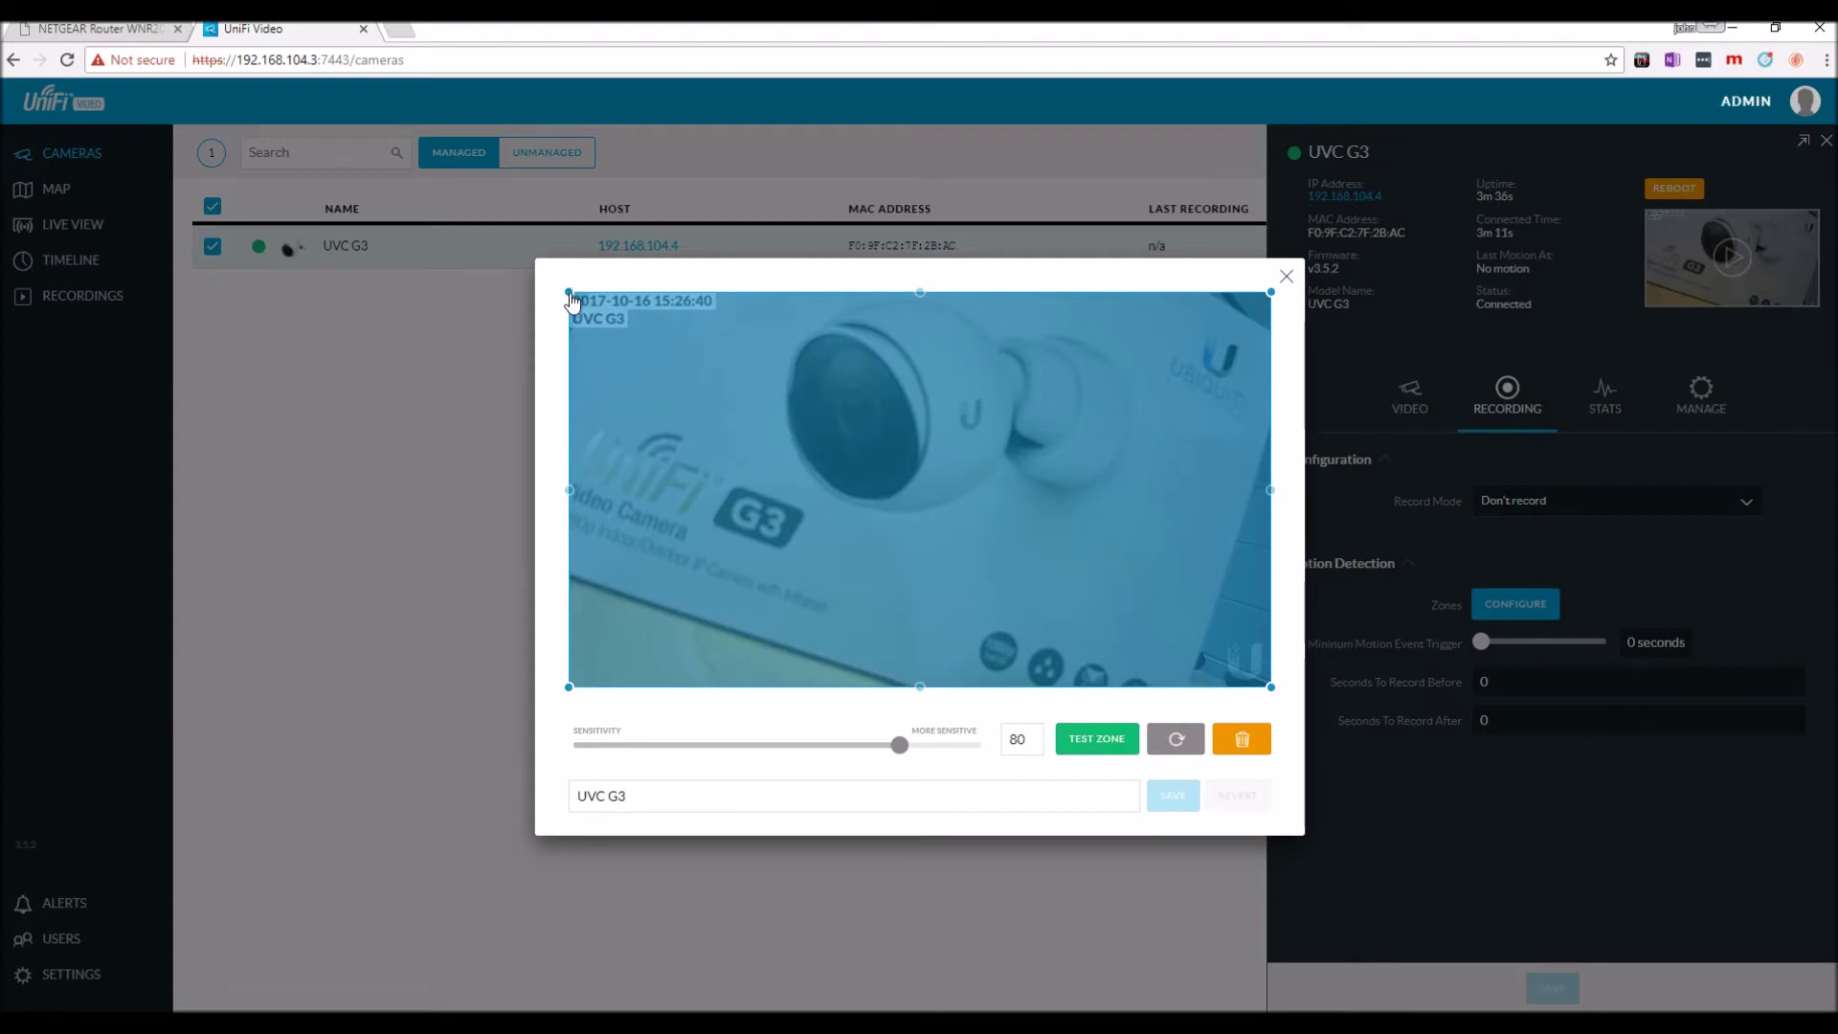
Drag the motion zone's top corners inward, then start and cancel drawing a new zone.
{"action": "left_click_drag", "start_coordinate": [571, 299], "coordinate": [633, 364]}
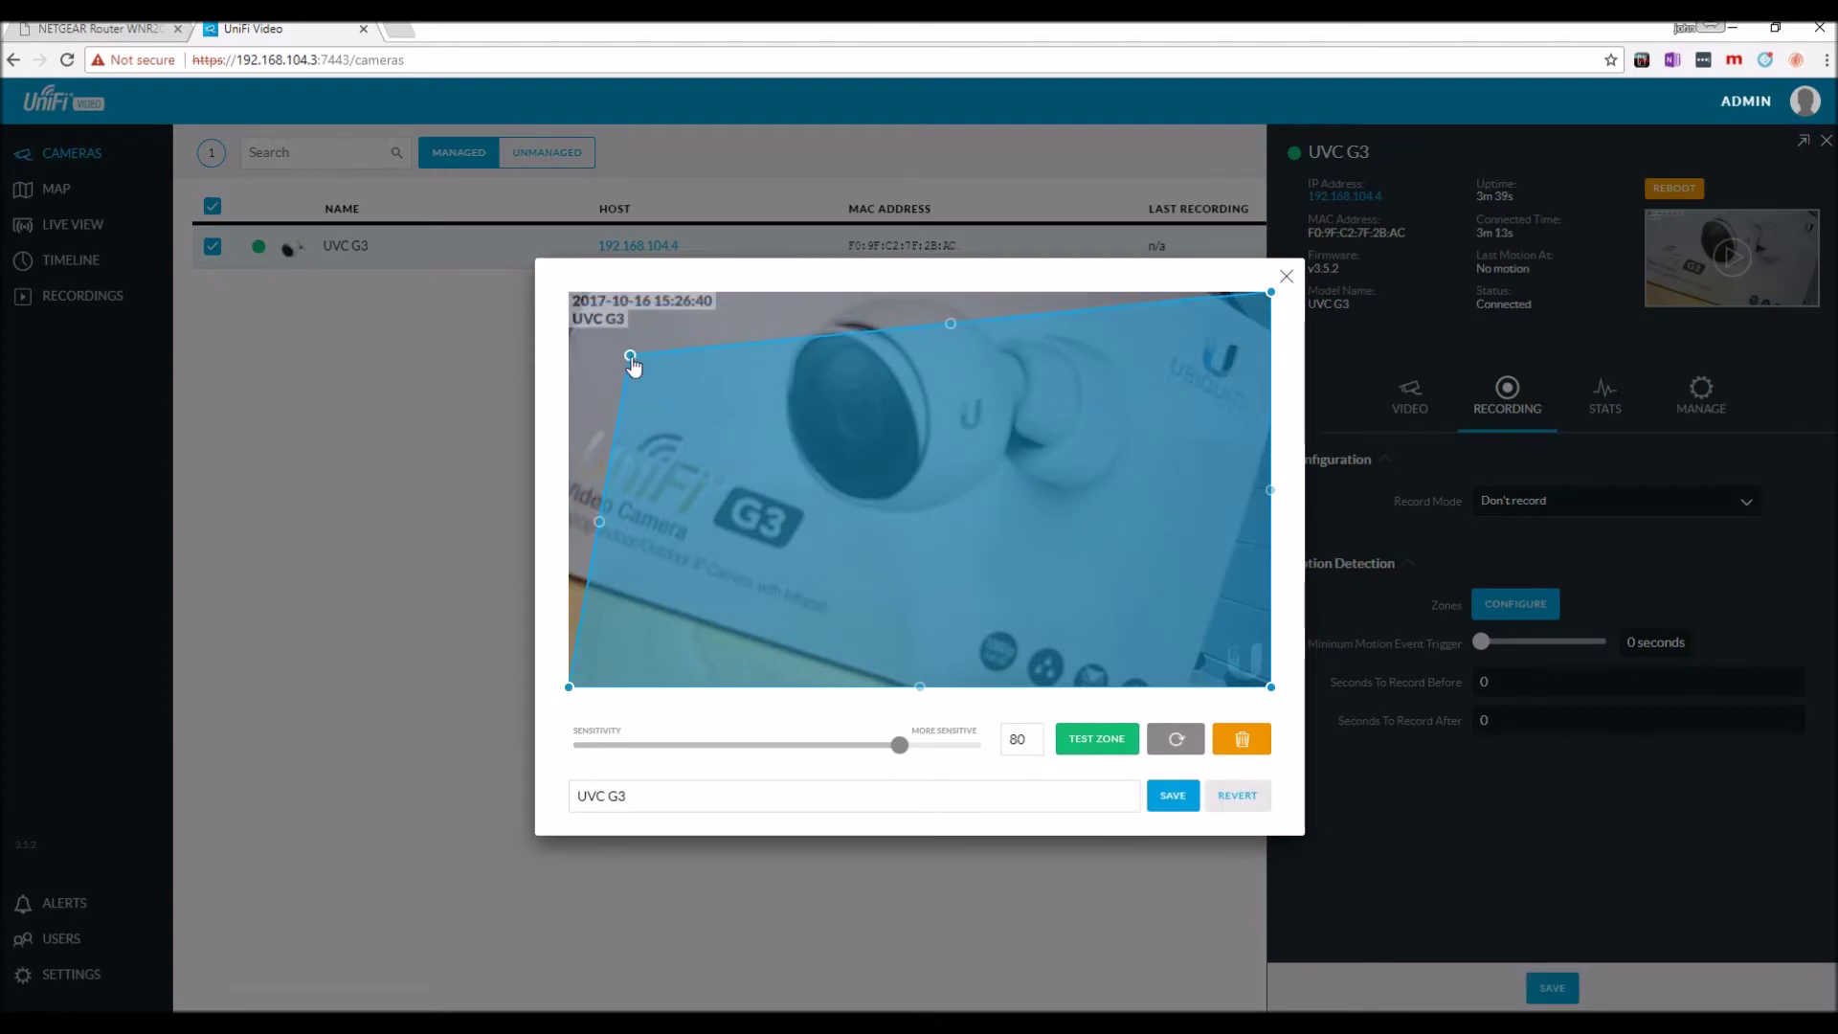
{"action": "left_click_drag", "start_coordinate": [1270, 292], "coordinate": [1103, 447]}
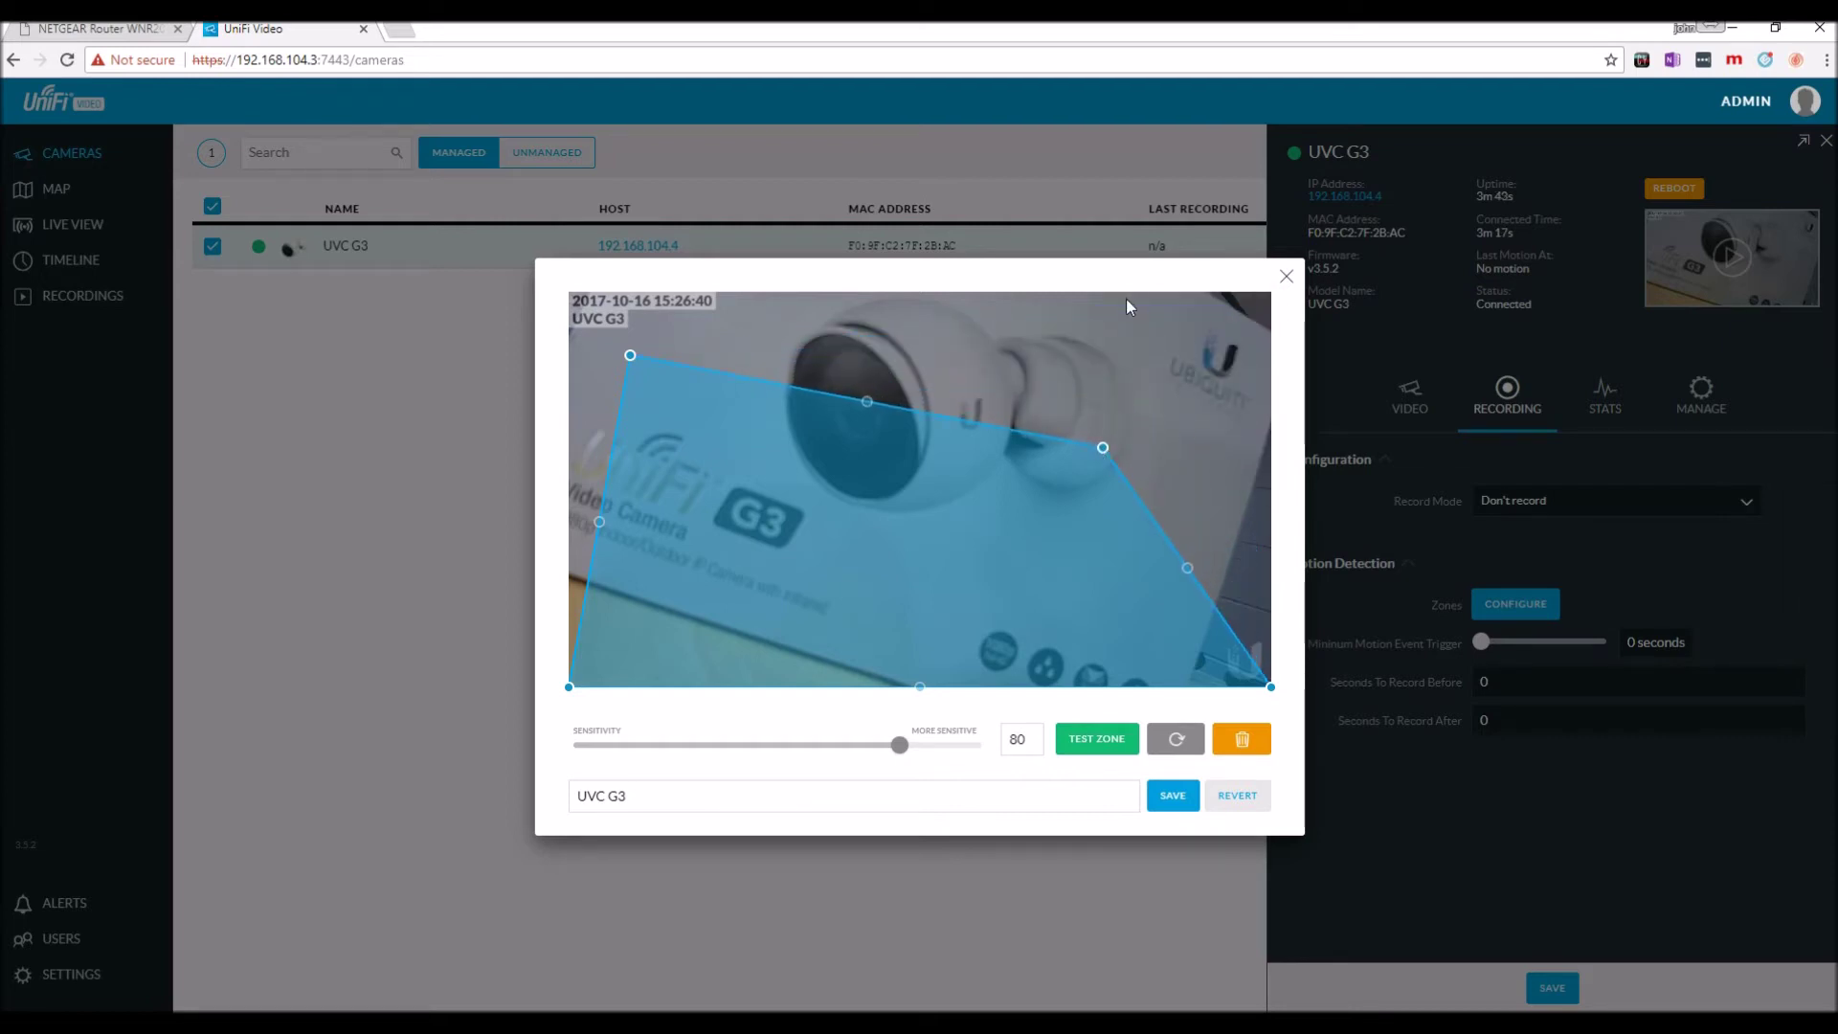
{"action": "left_click", "coordinate": [1128, 306]}
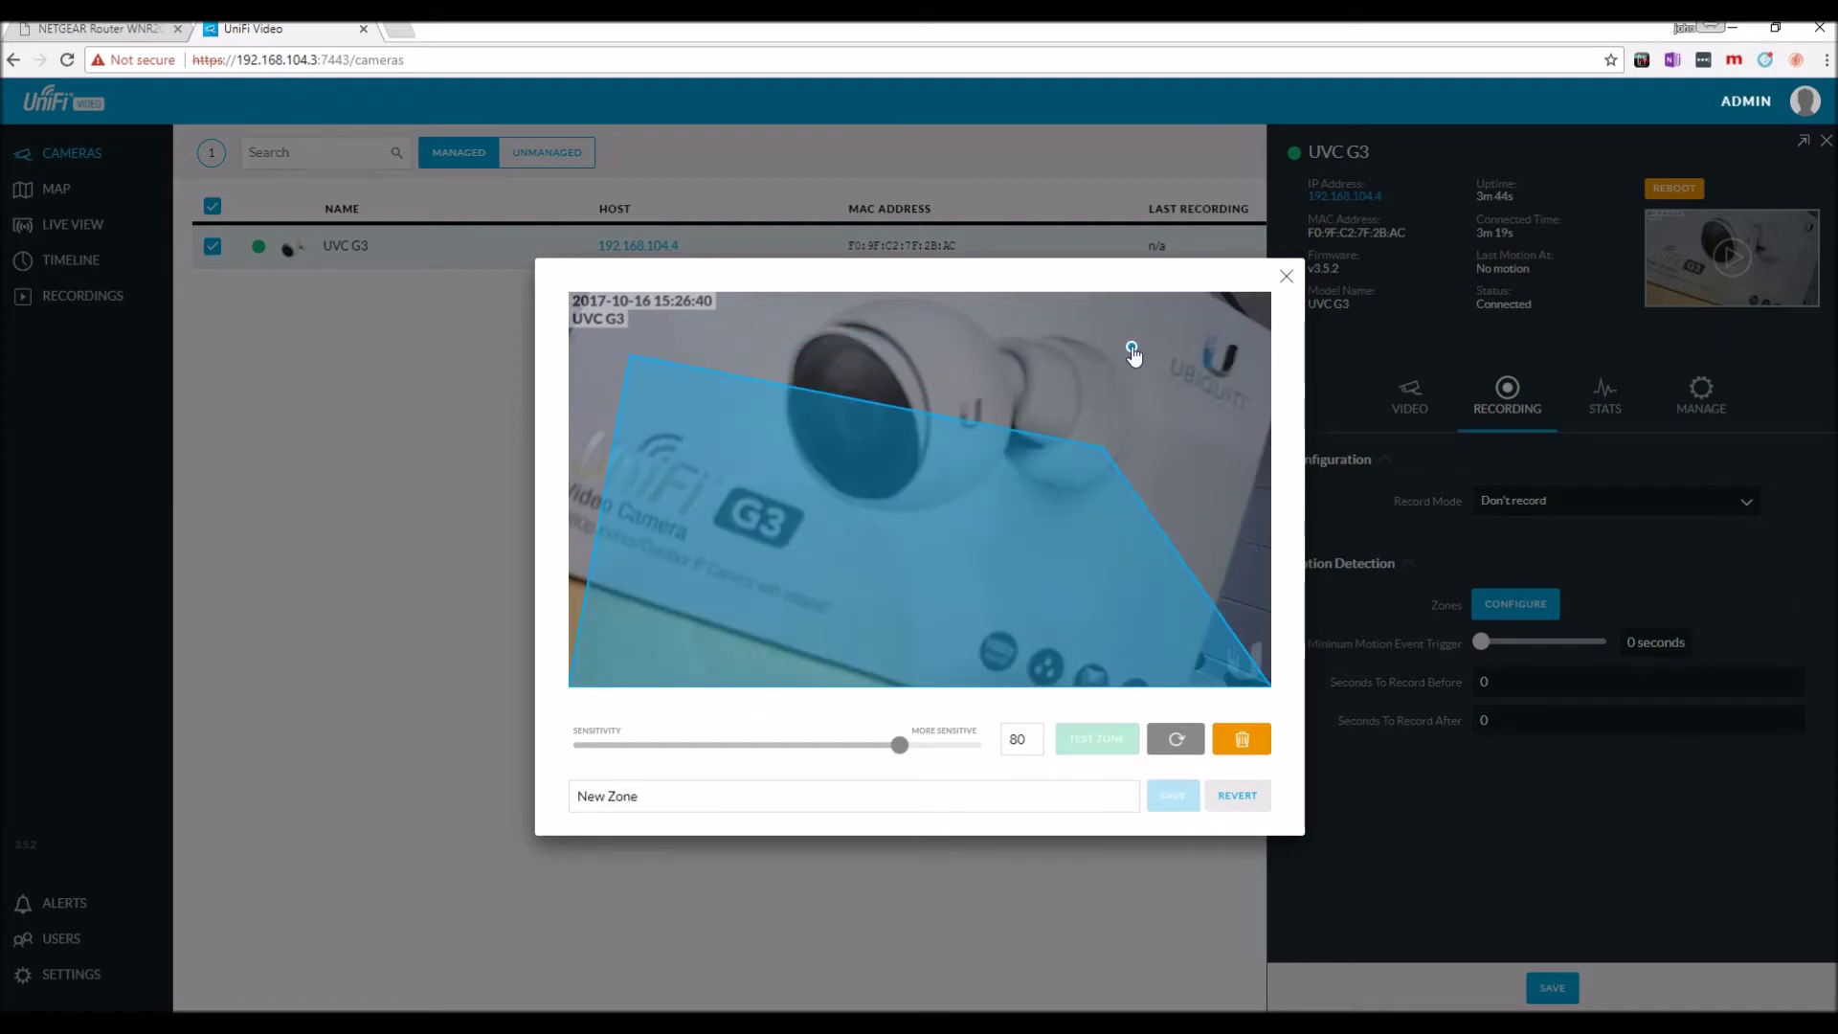
{"action": "left_click", "coordinate": [1193, 349]}
{"action": "key", "text": "Escape"}
Draw a small top-right zone, delete it, revert to the full-frame zone, and view the camera's stats.
{"action": "left_click", "coordinate": [1187, 299]}
{"action": "left_click", "coordinate": [1125, 297]}
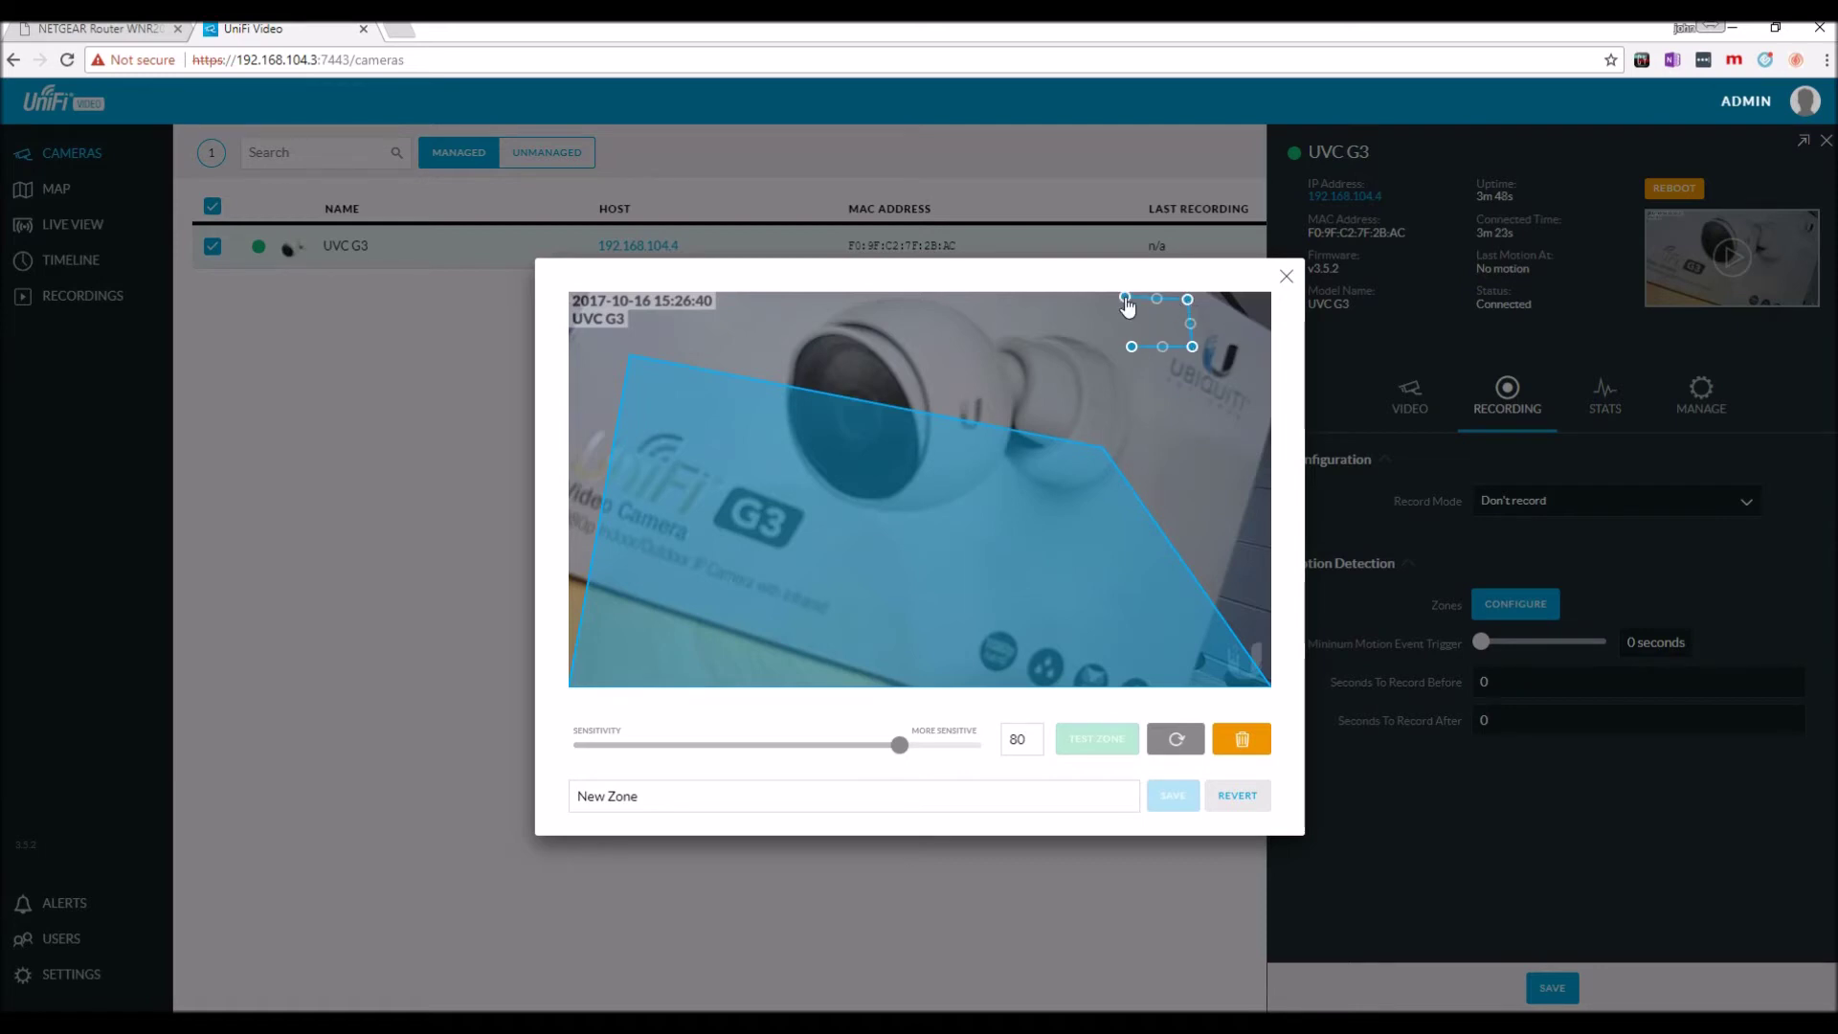
{"action": "left_click", "coordinate": [1132, 347]}
{"action": "left_click", "coordinate": [1132, 350]}
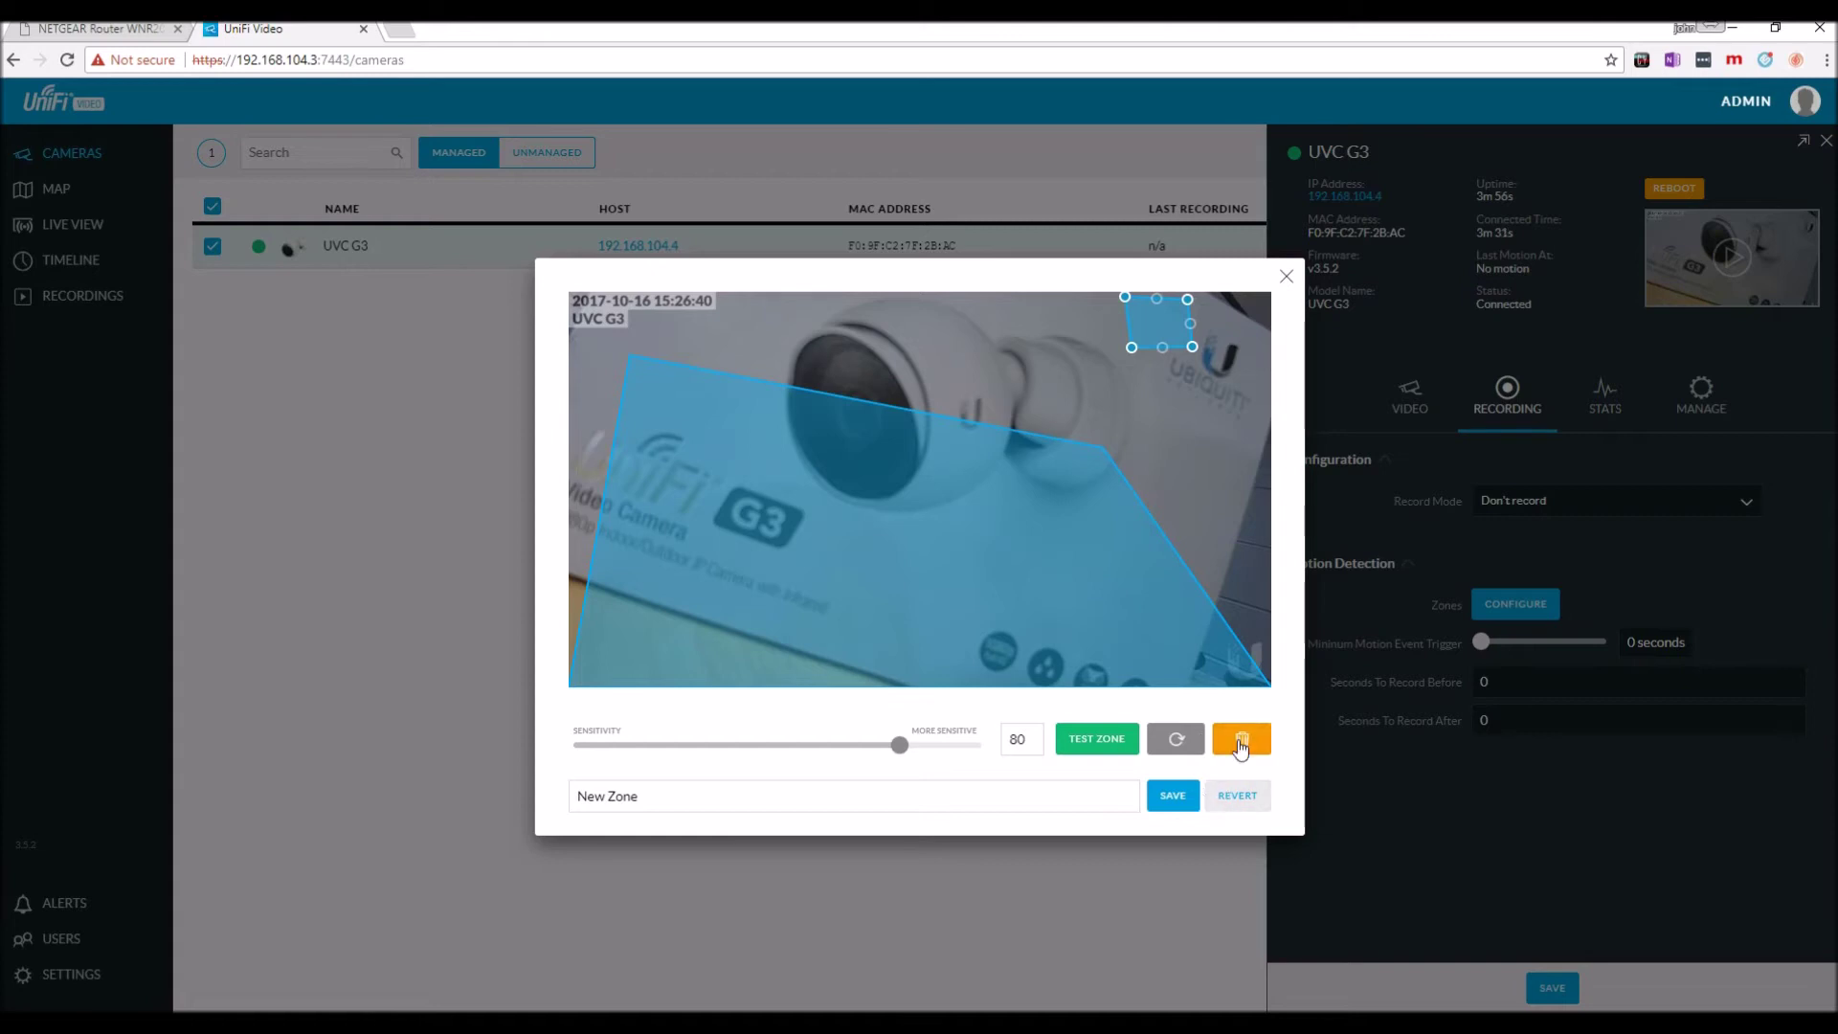
{"action": "left_click", "coordinate": [1241, 742]}
{"action": "left_click", "coordinate": [1236, 794]}
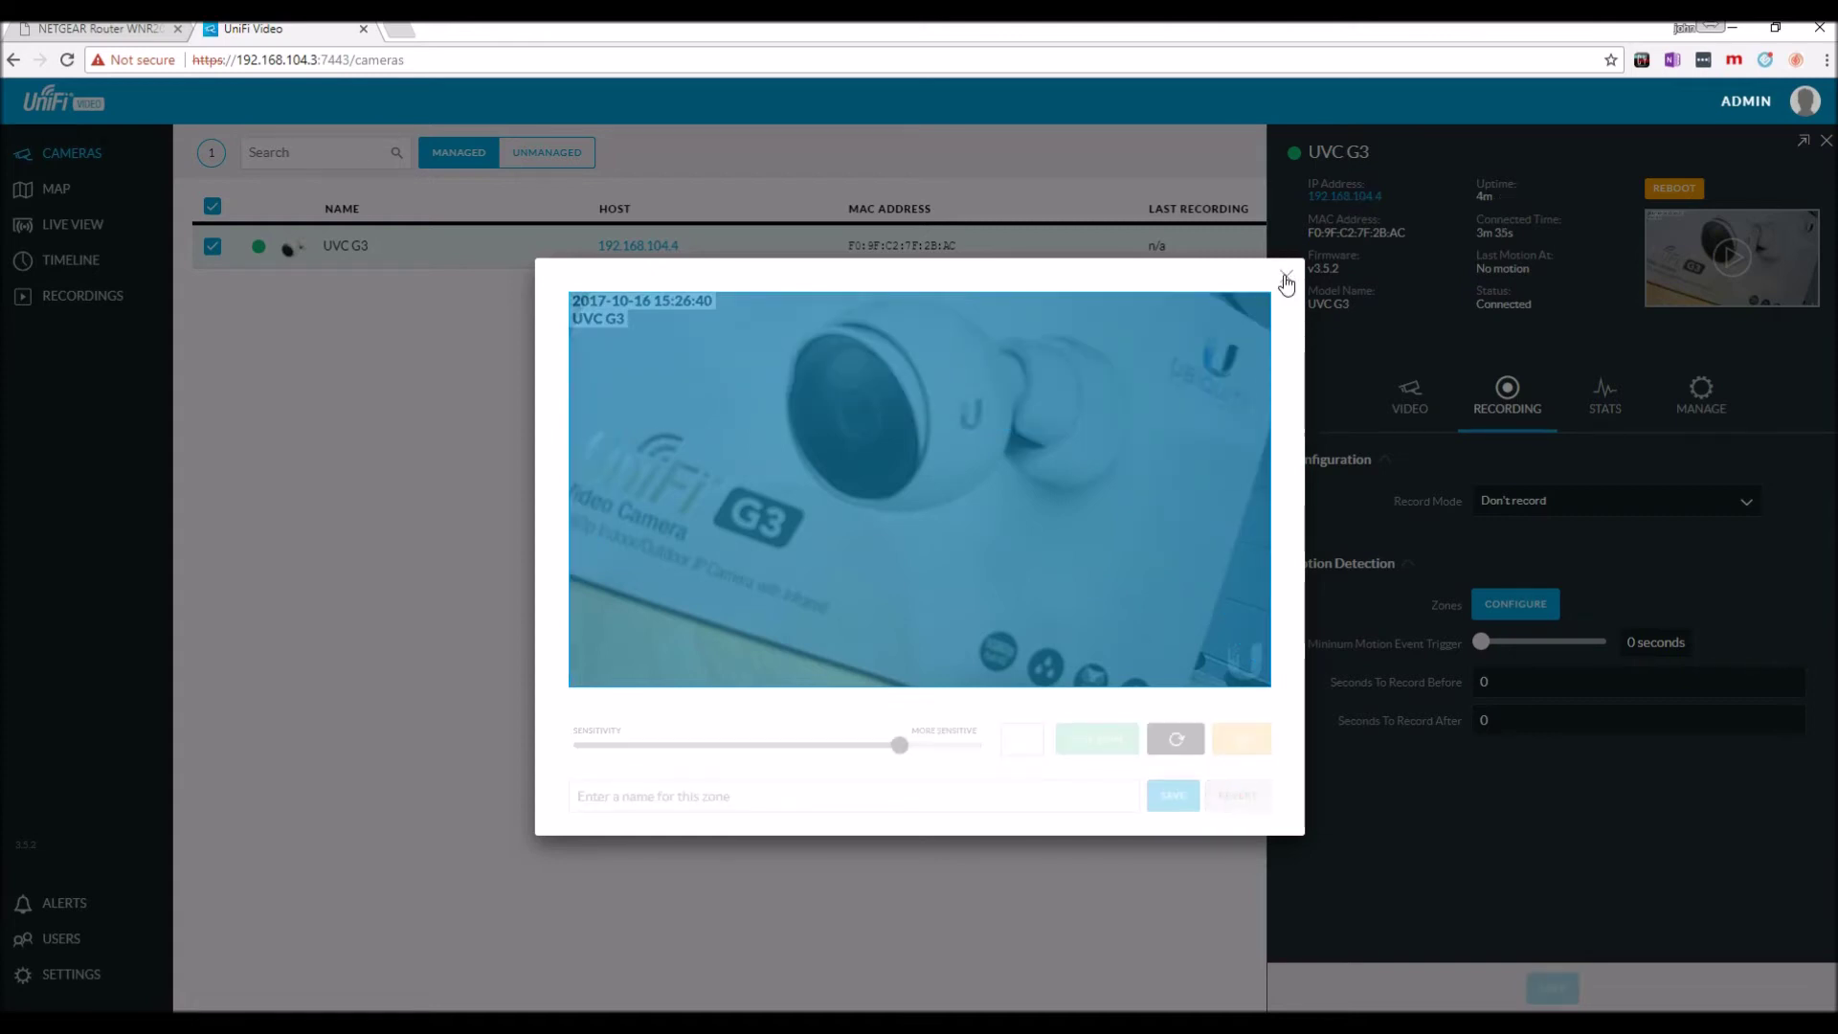
{"action": "left_click", "coordinate": [1284, 277]}
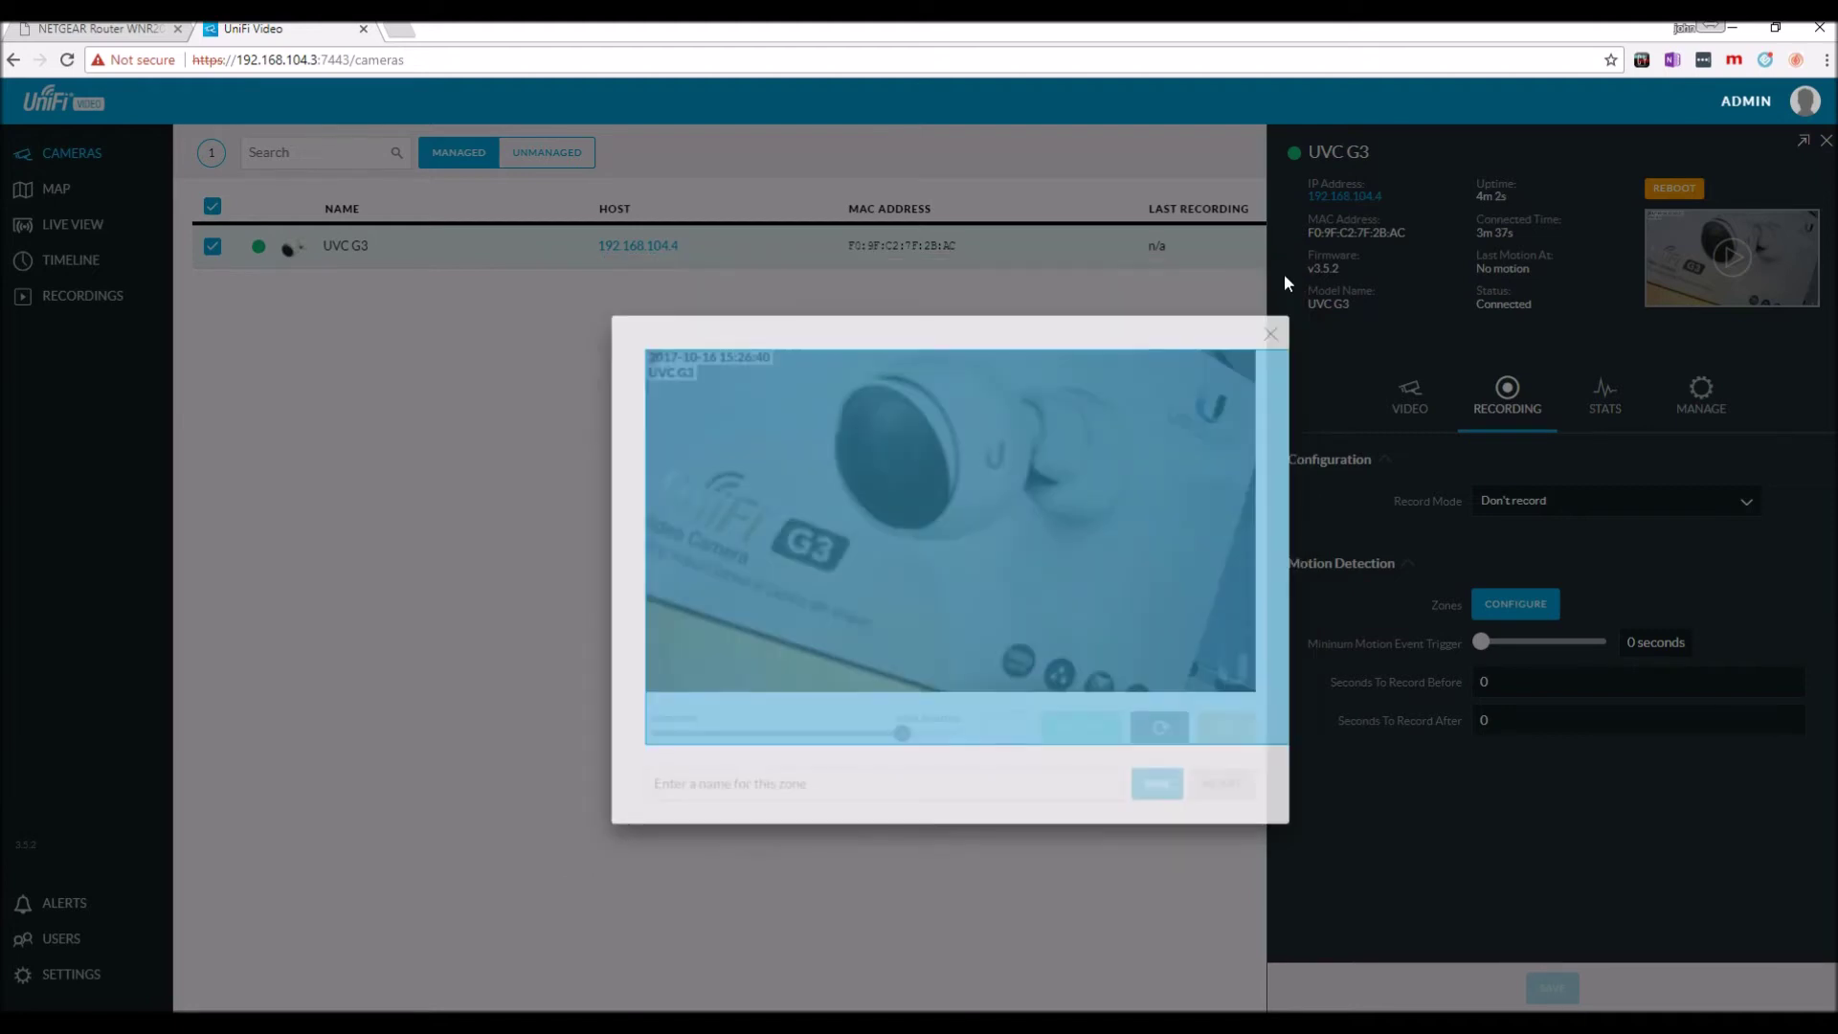
{"action": "left_click", "coordinate": [1605, 410]}
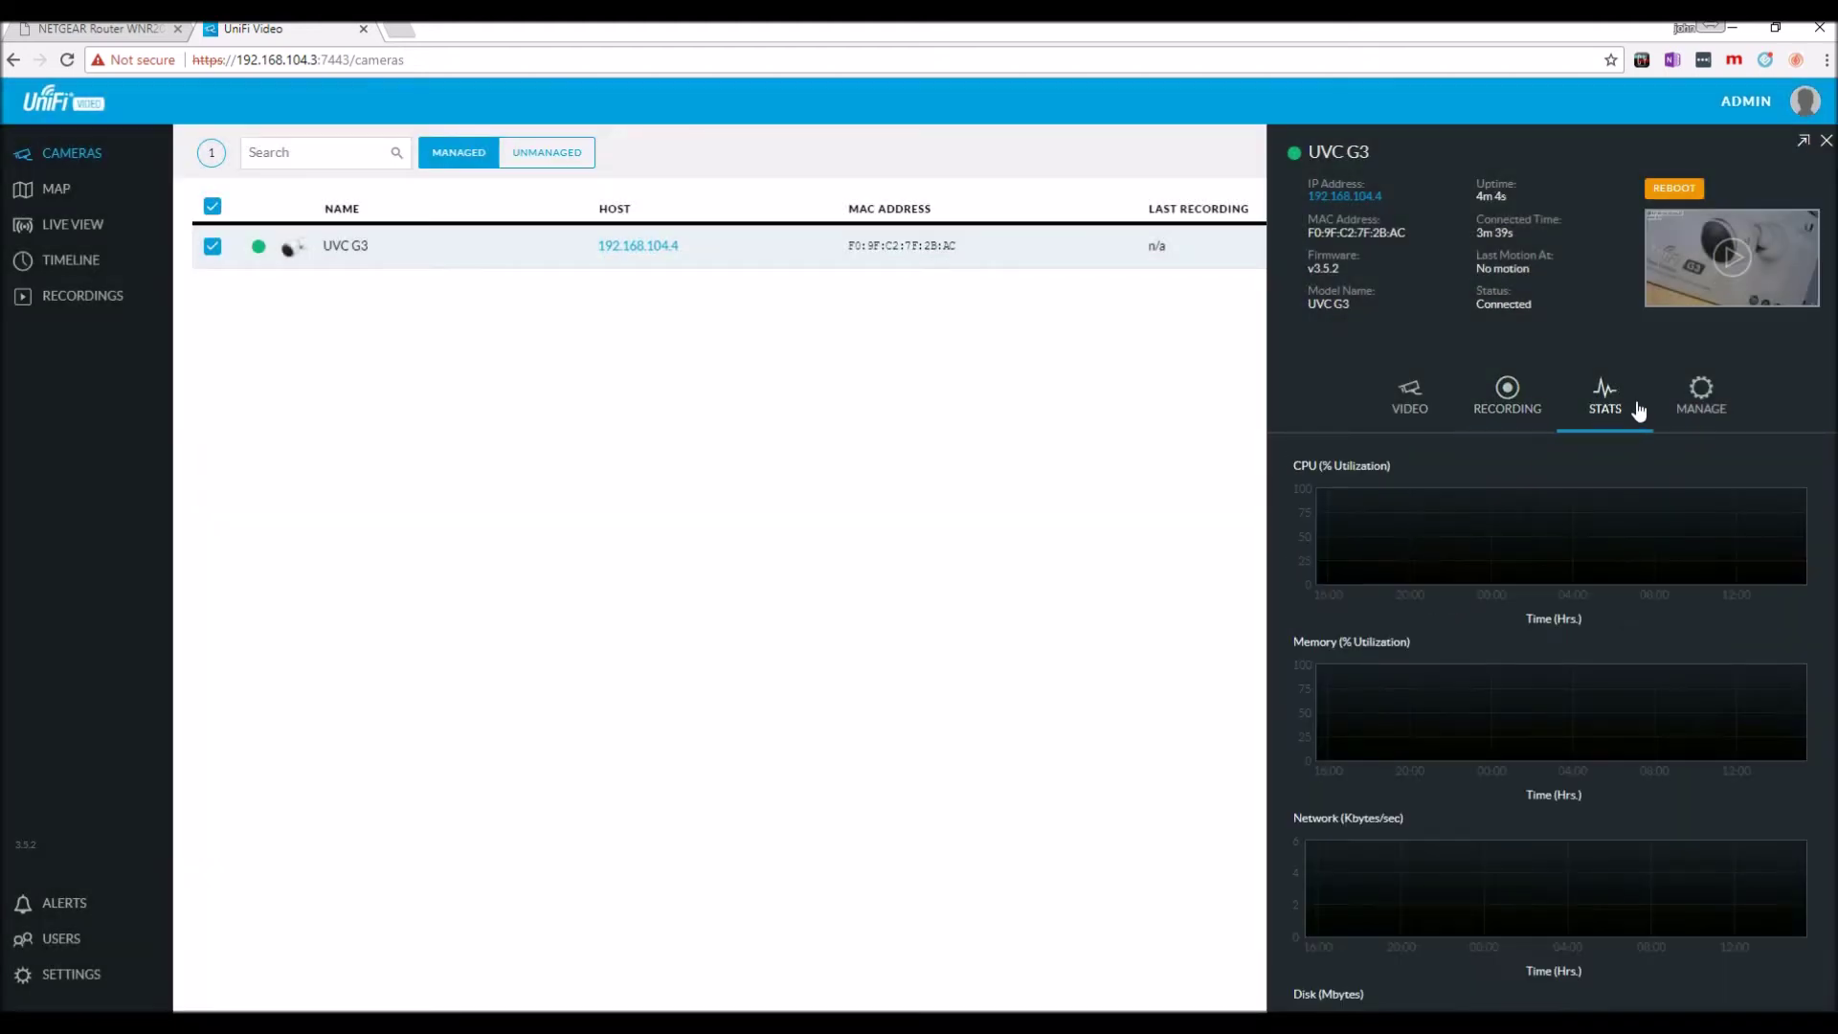
Review the camera's Manage settings and unmanage options, then return to its Video settings.
{"action": "left_click", "coordinate": [1699, 404]}
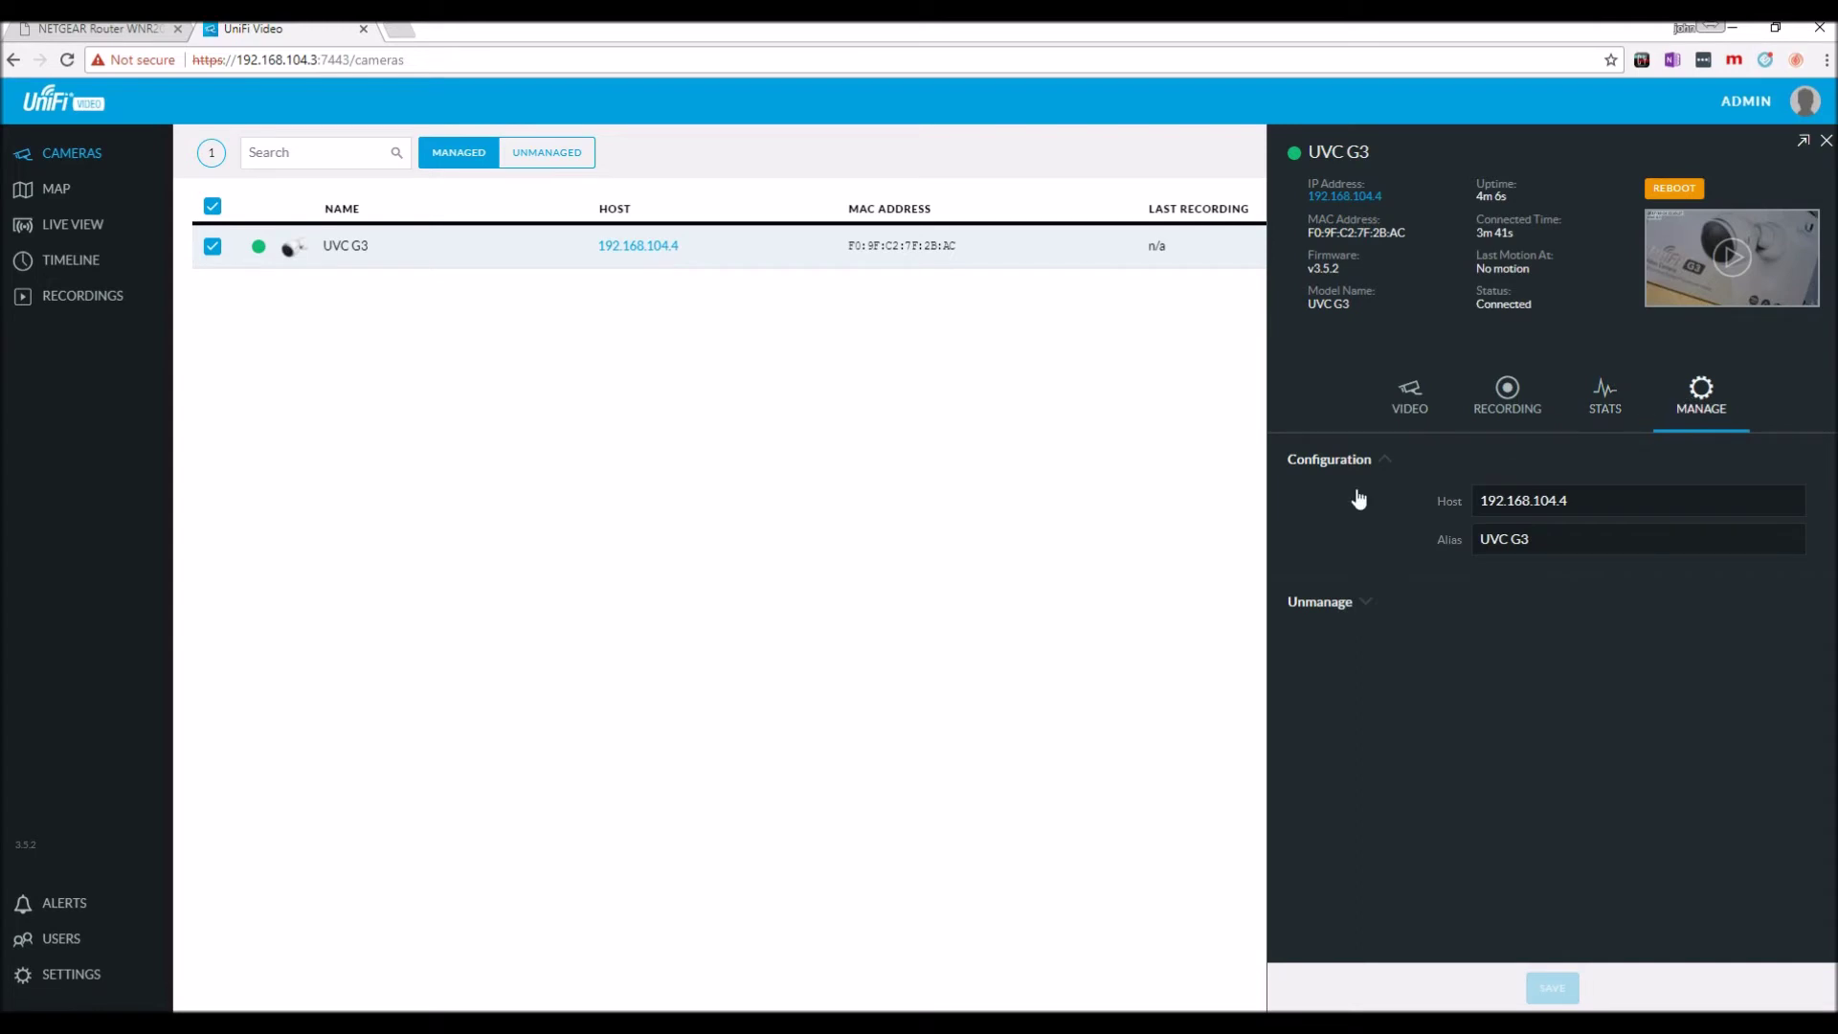
{"action": "left_click", "coordinate": [1364, 603]}
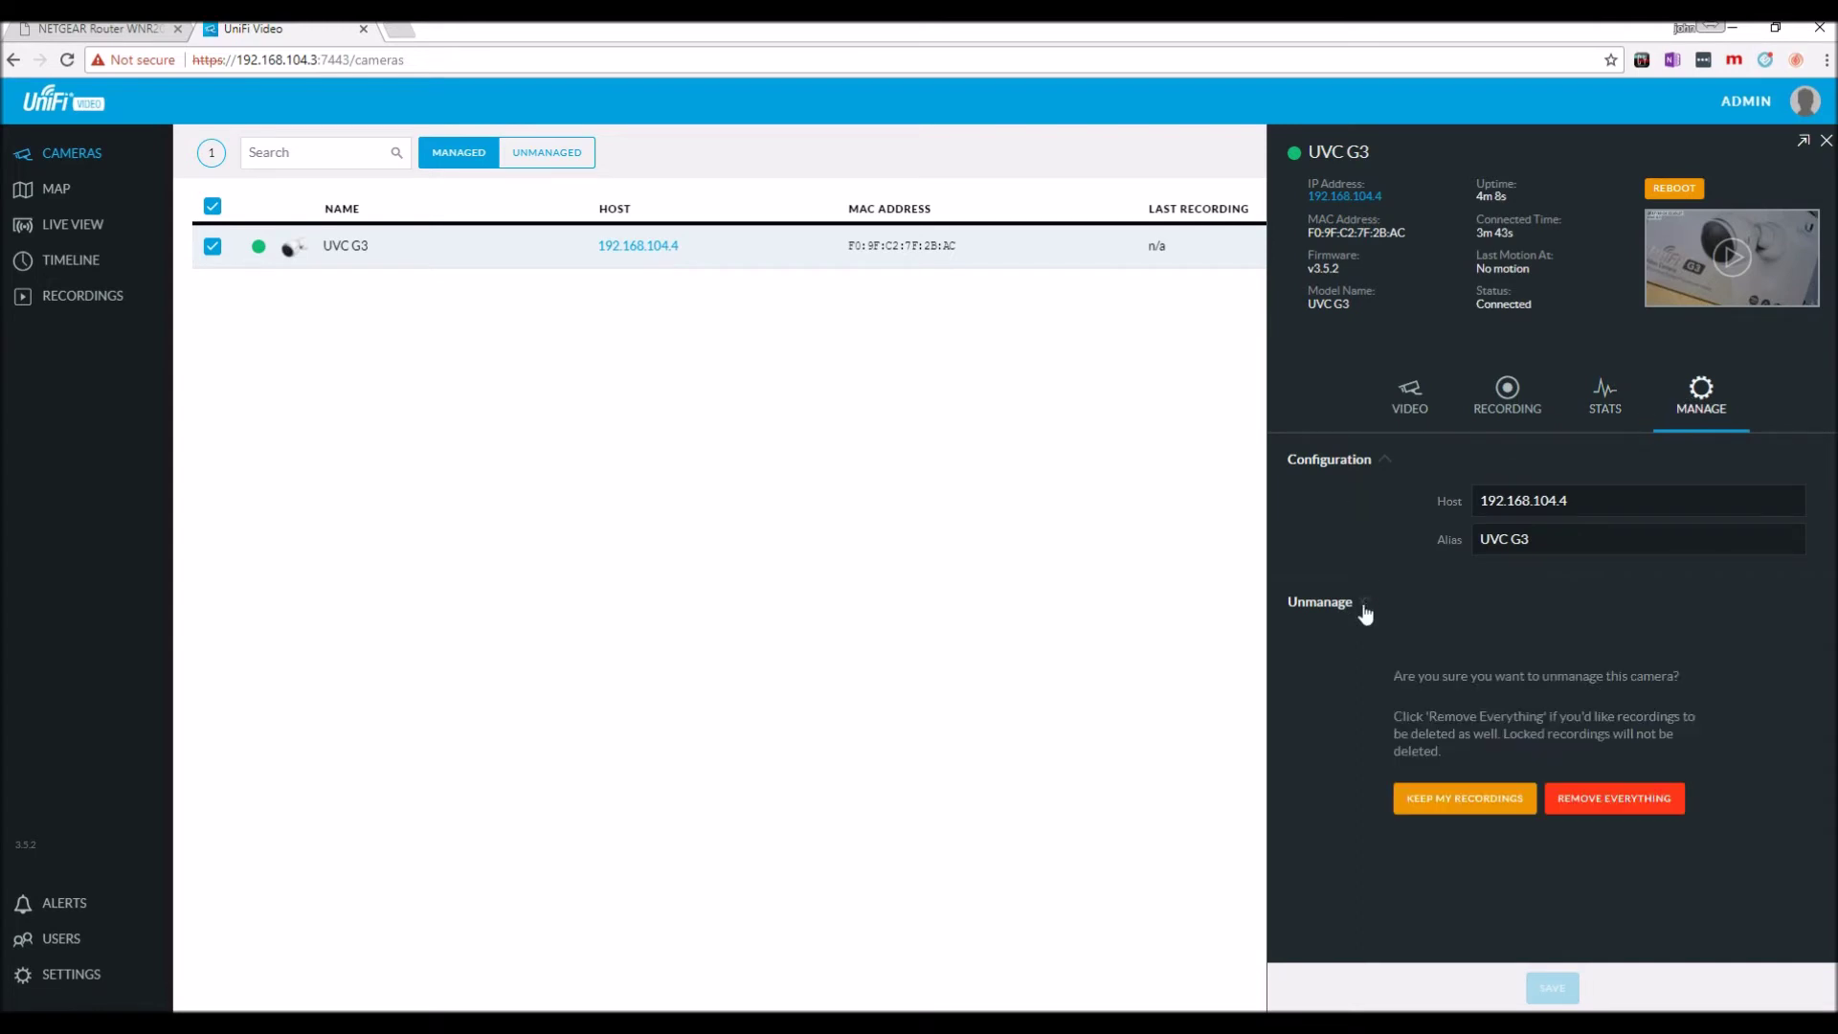
{"action": "left_click", "coordinate": [1421, 412]}
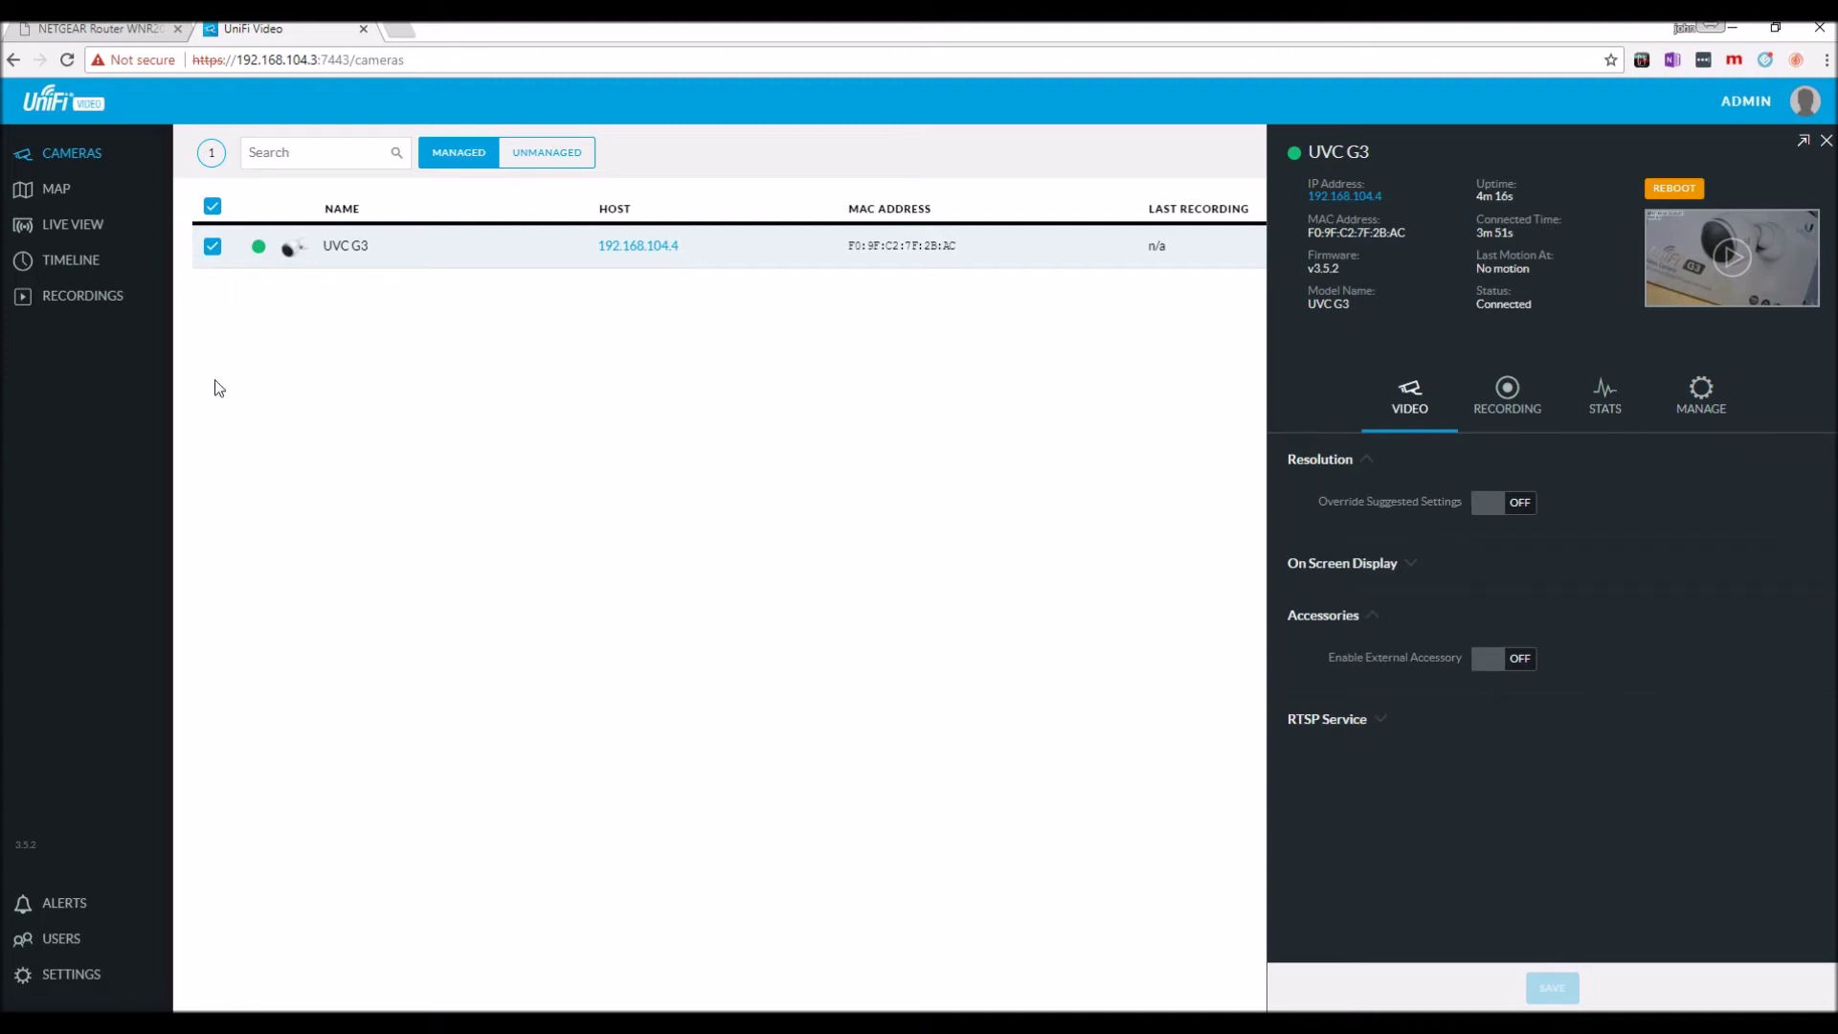
Filter recordings to the UVC G3 and back to all cameras, then open 192.168.104.4 in a browser.
{"action": "left_click", "coordinate": [94, 301]}
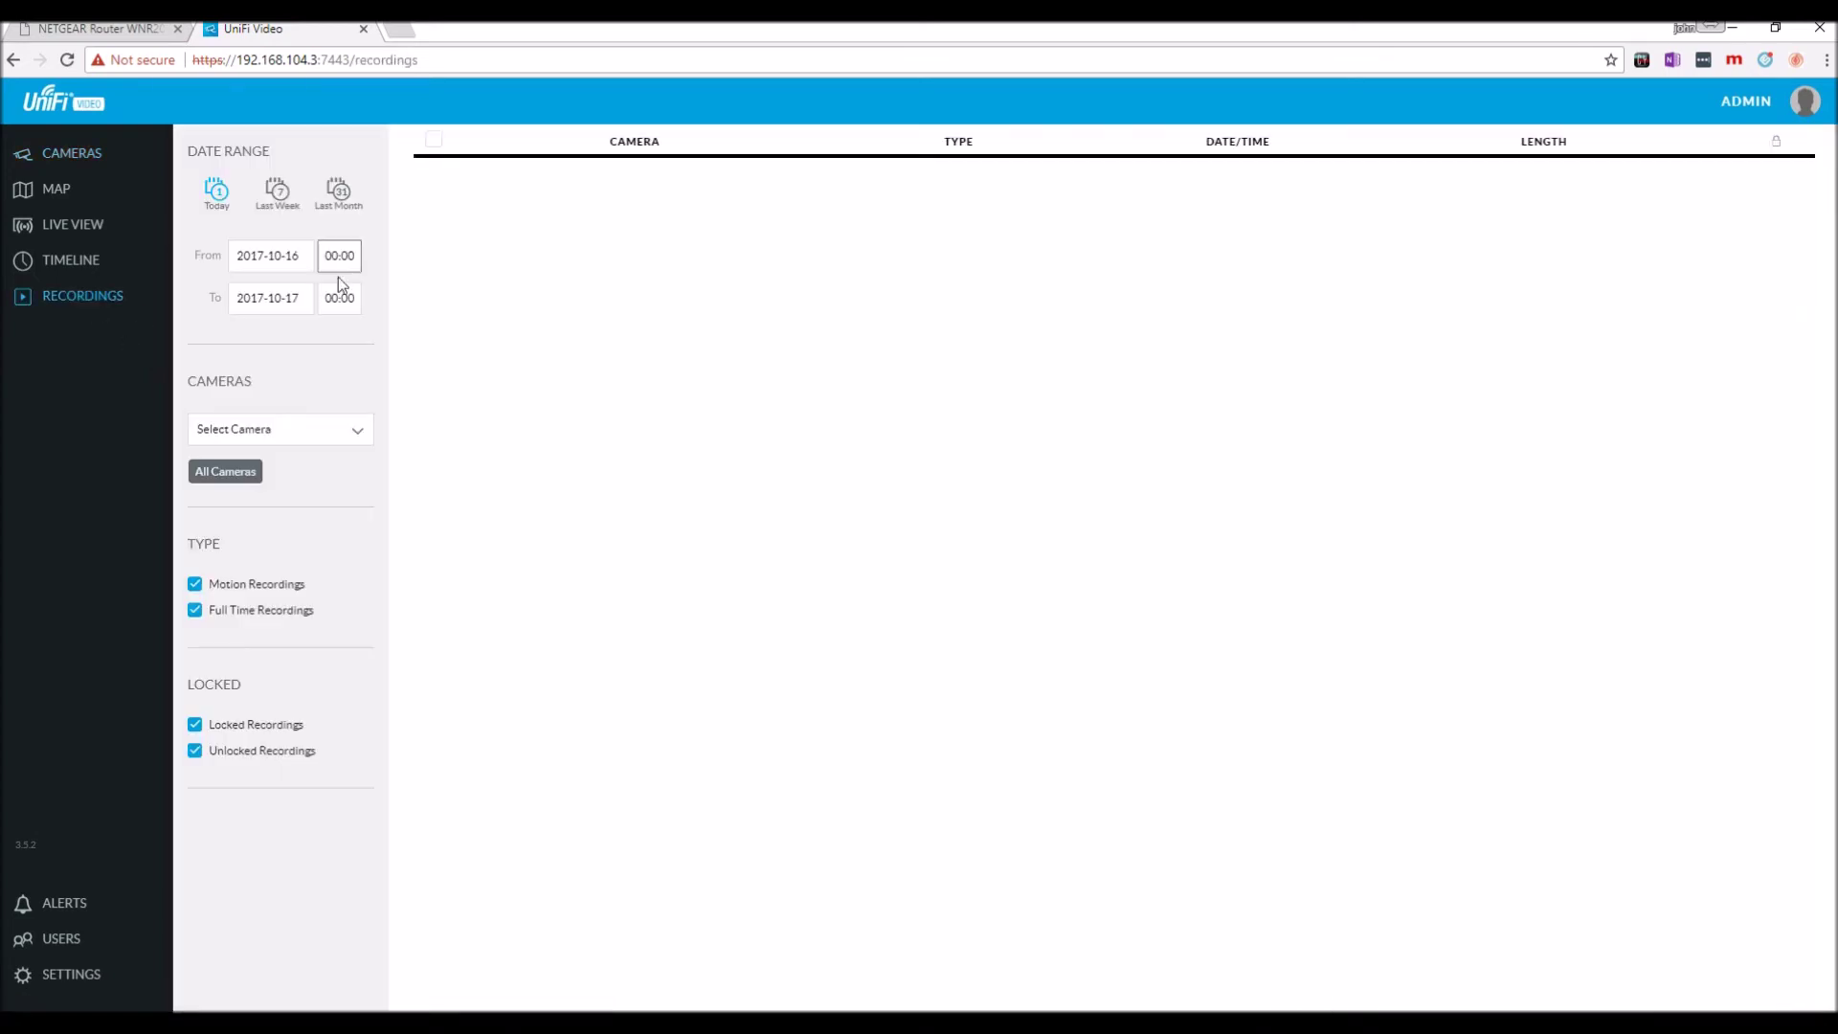
{"action": "left_click", "coordinate": [348, 430]}
{"action": "left_click", "coordinate": [267, 455]}
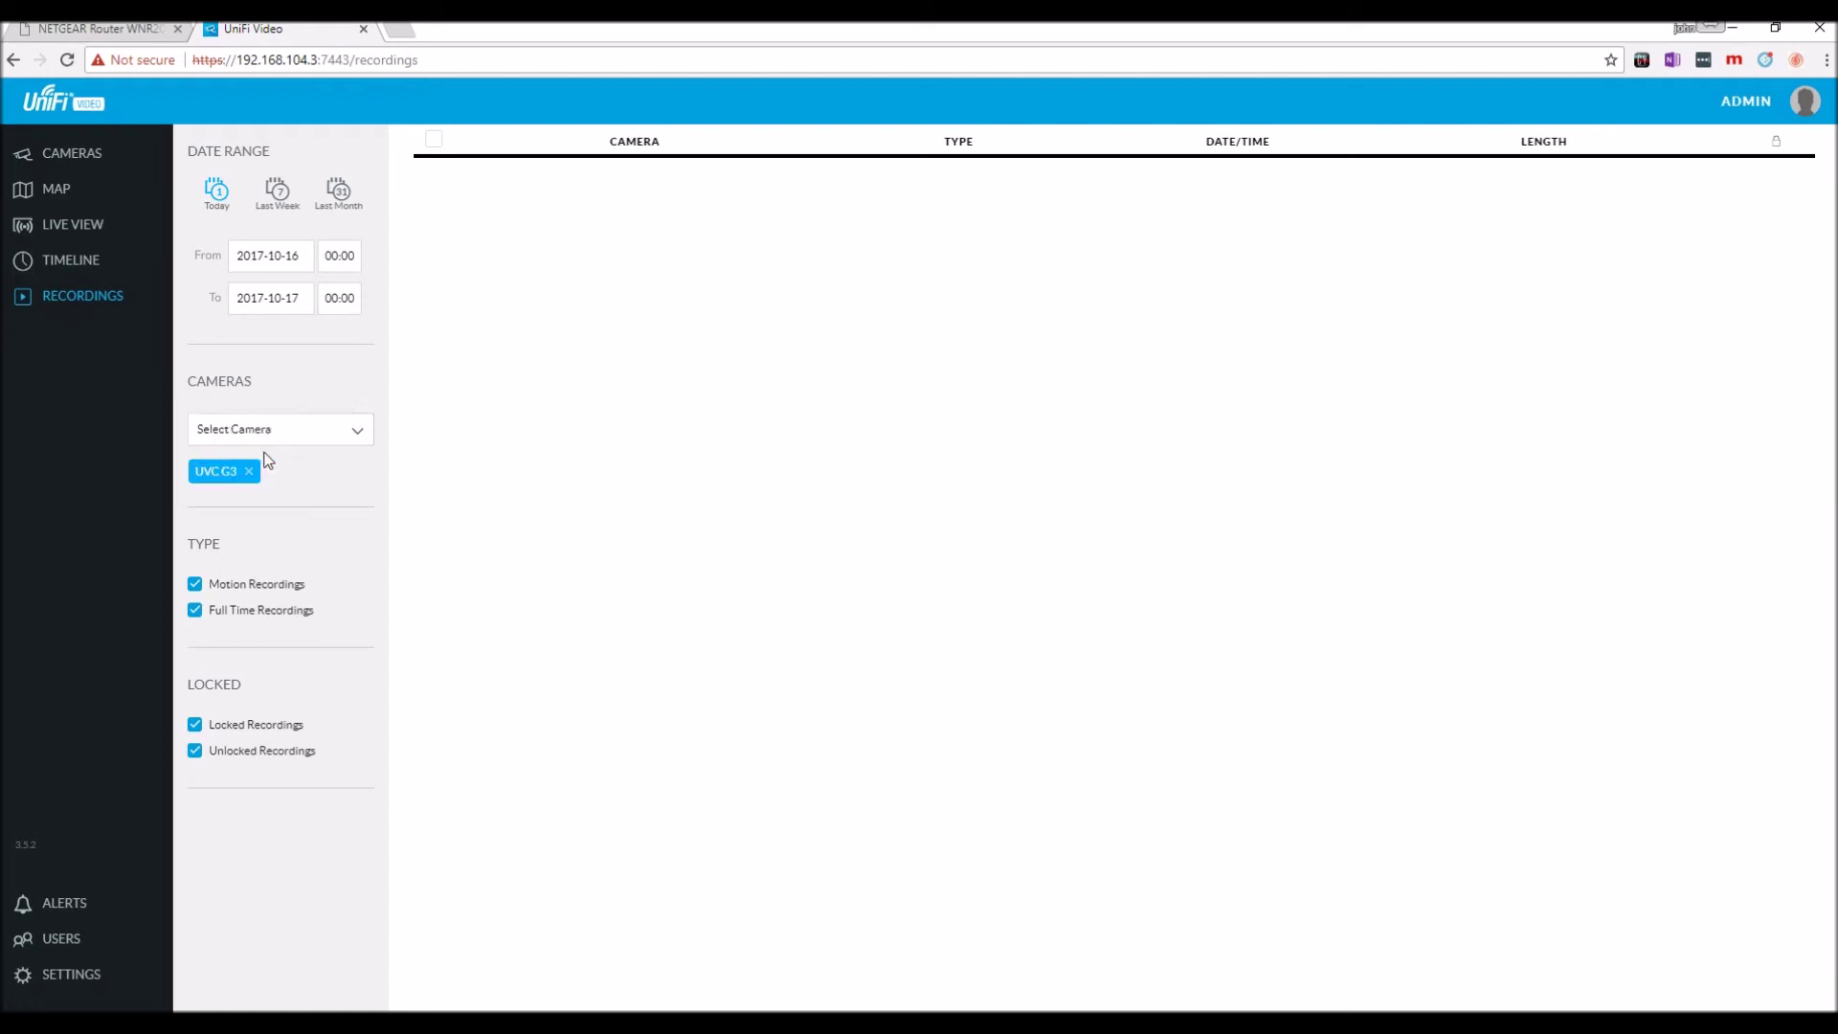
{"action": "left_click", "coordinate": [247, 478]}
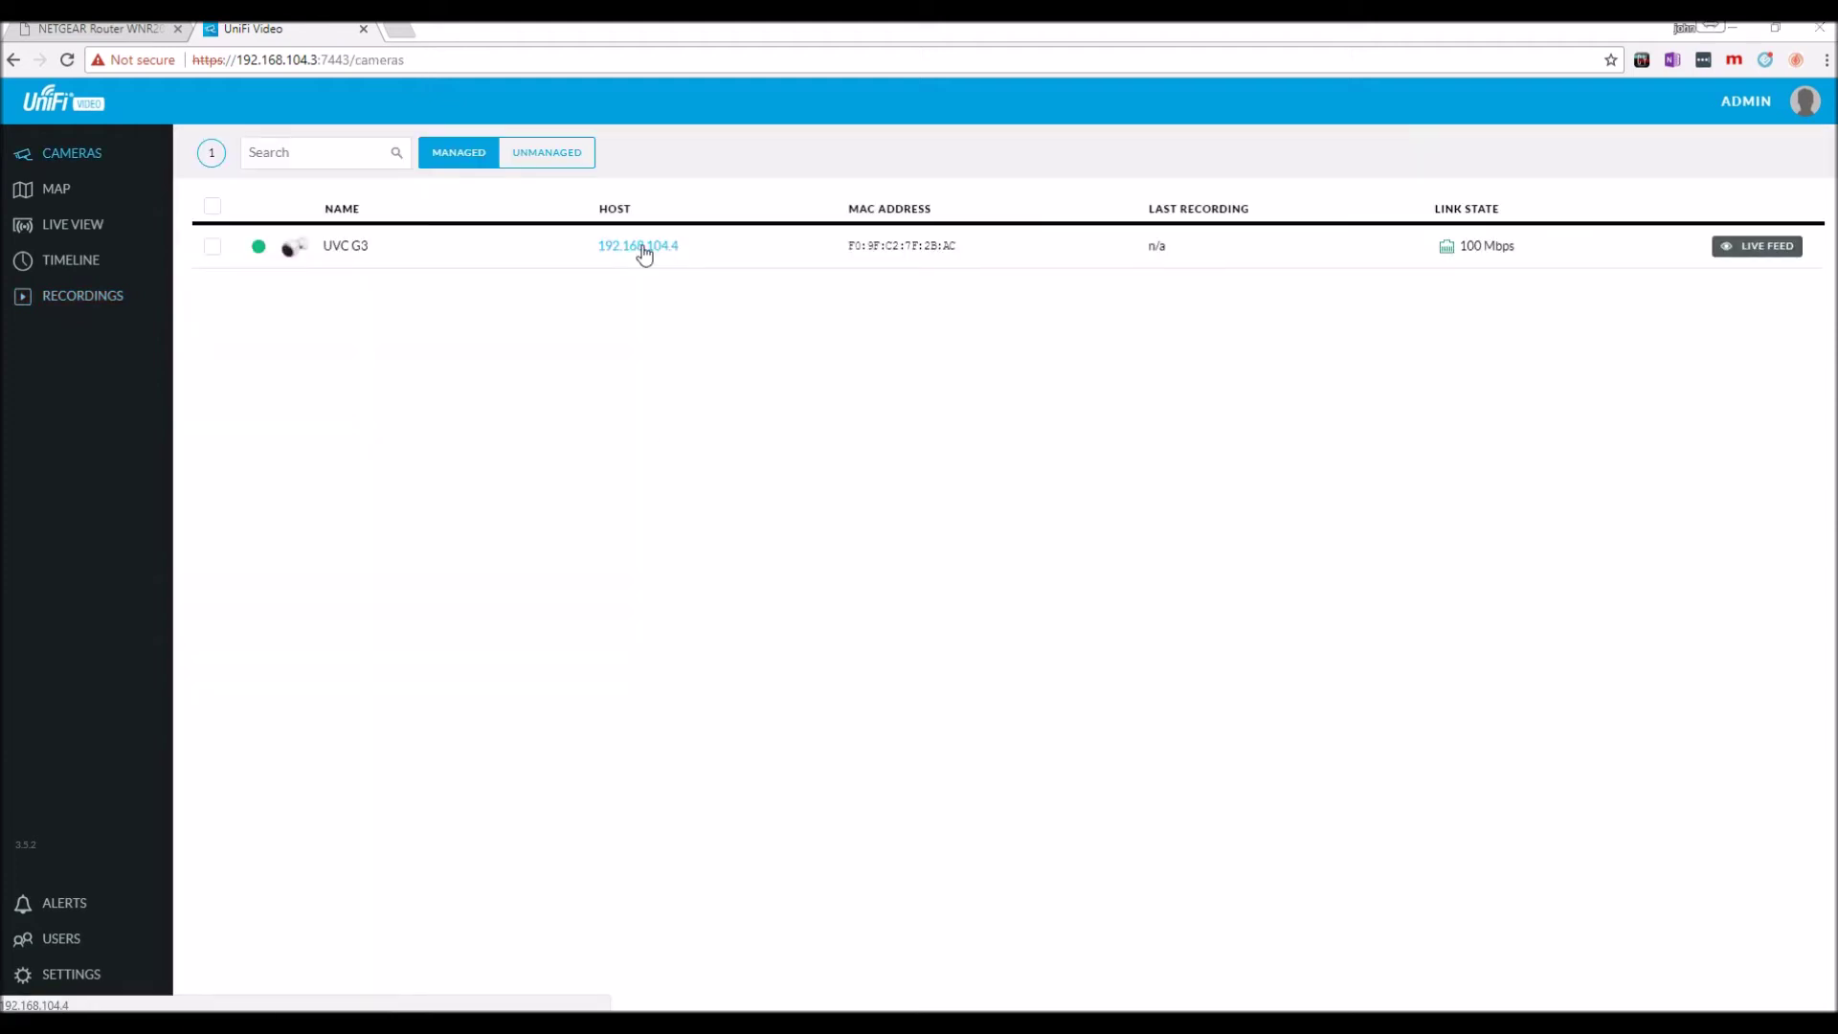
{"action": "left_click", "coordinate": [639, 246]}
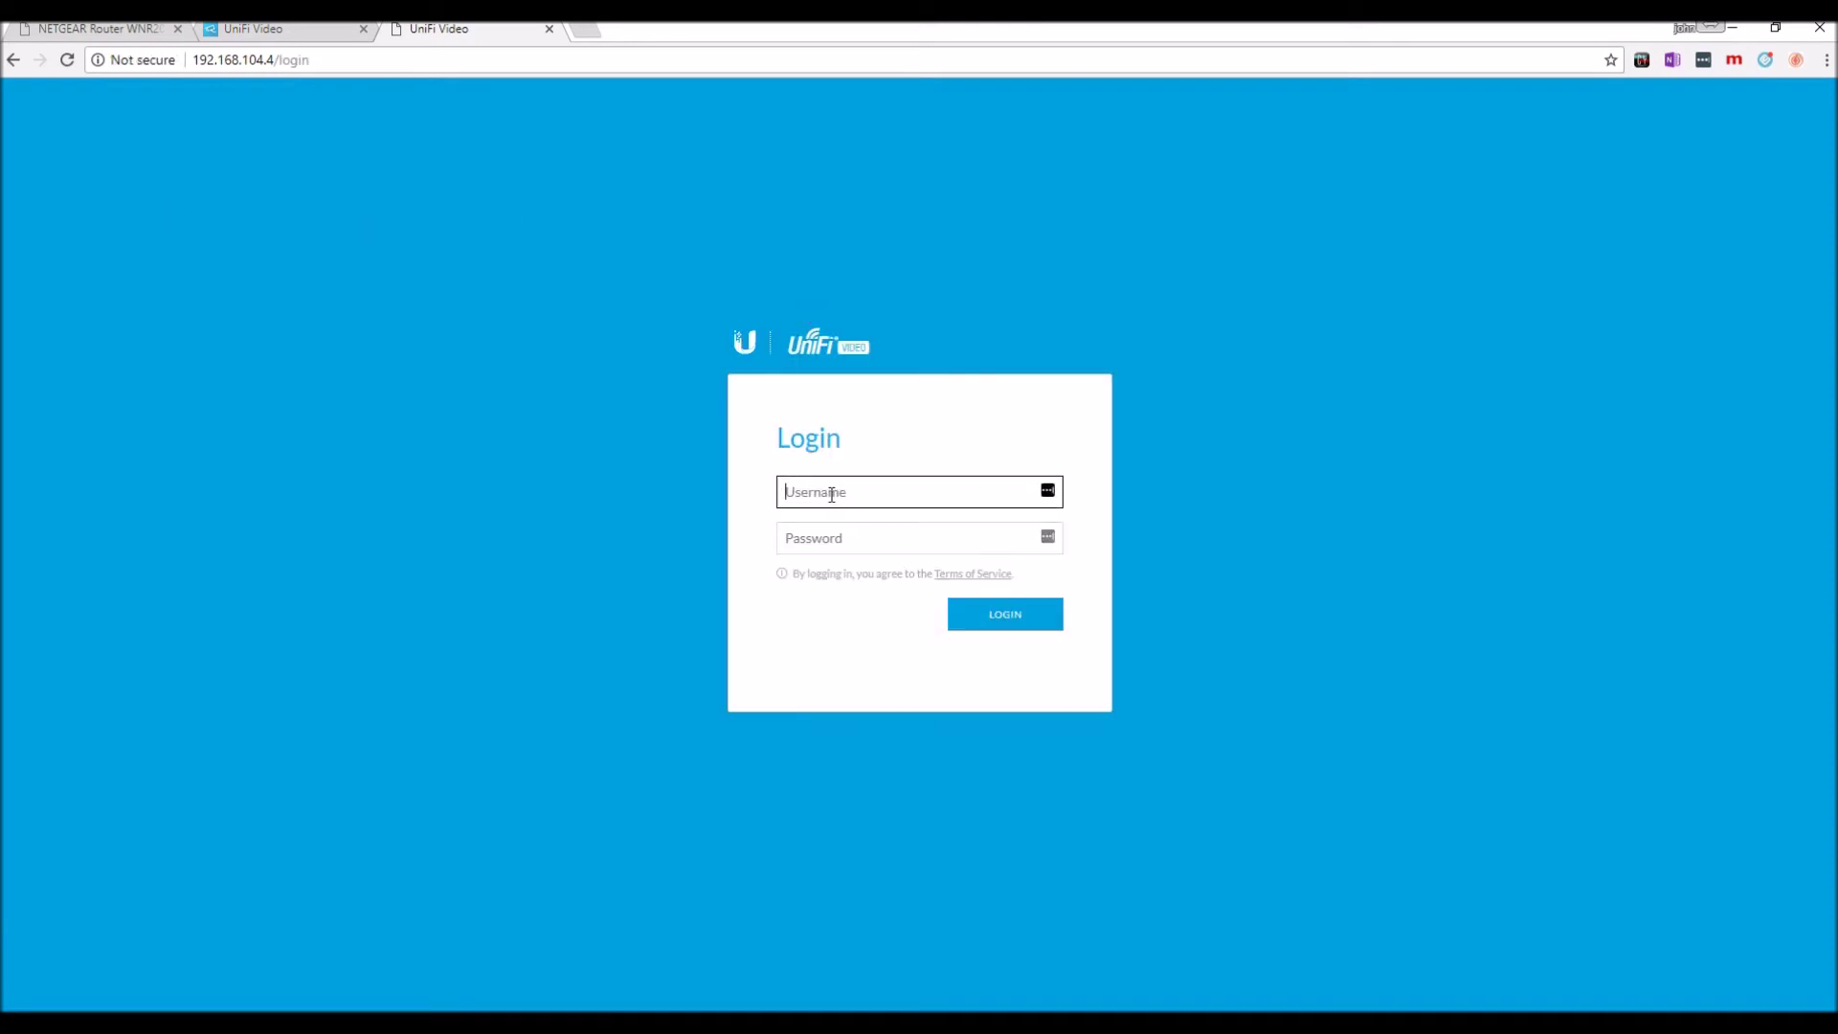
Log in to the camera's web UI with its username and password, declining to save the password.
{"action": "type", "text": "ubnt"}
{"action": "key", "text": "Tab"}
{"action": "type", "text": "u"}
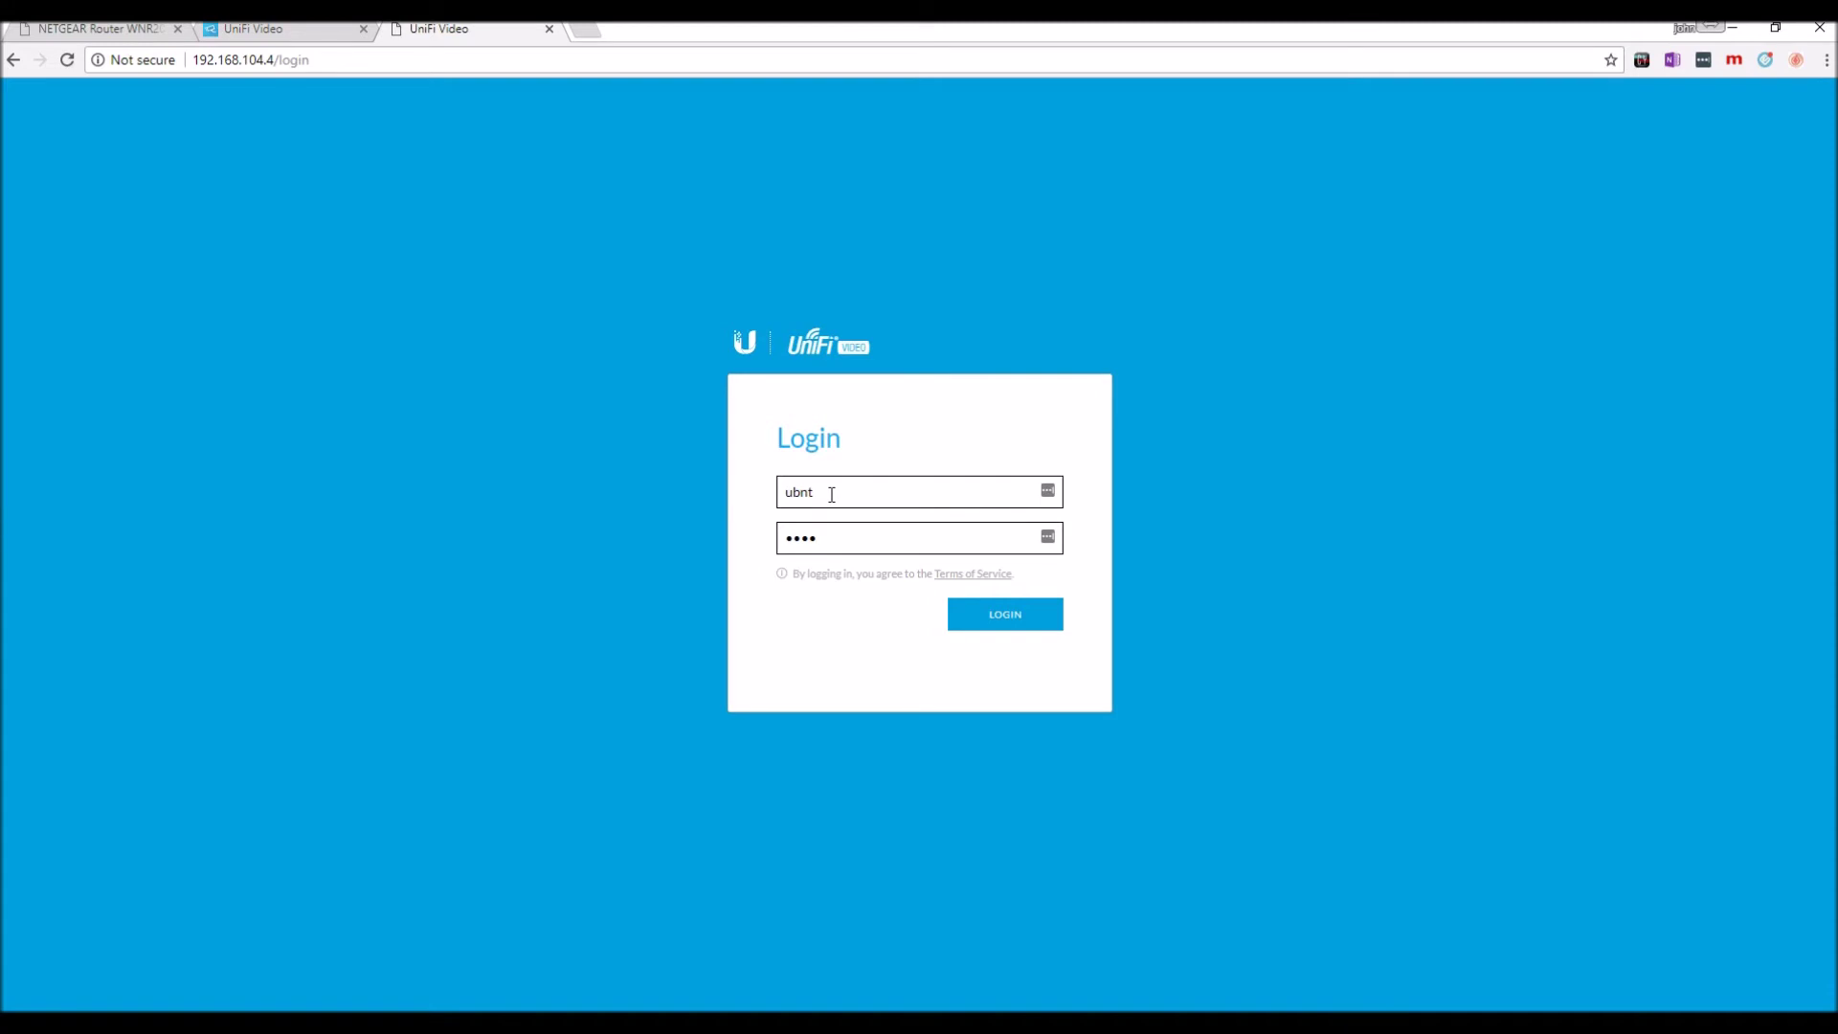
{"action": "type", "text": "bnt"}
{"action": "key", "text": "Return"}
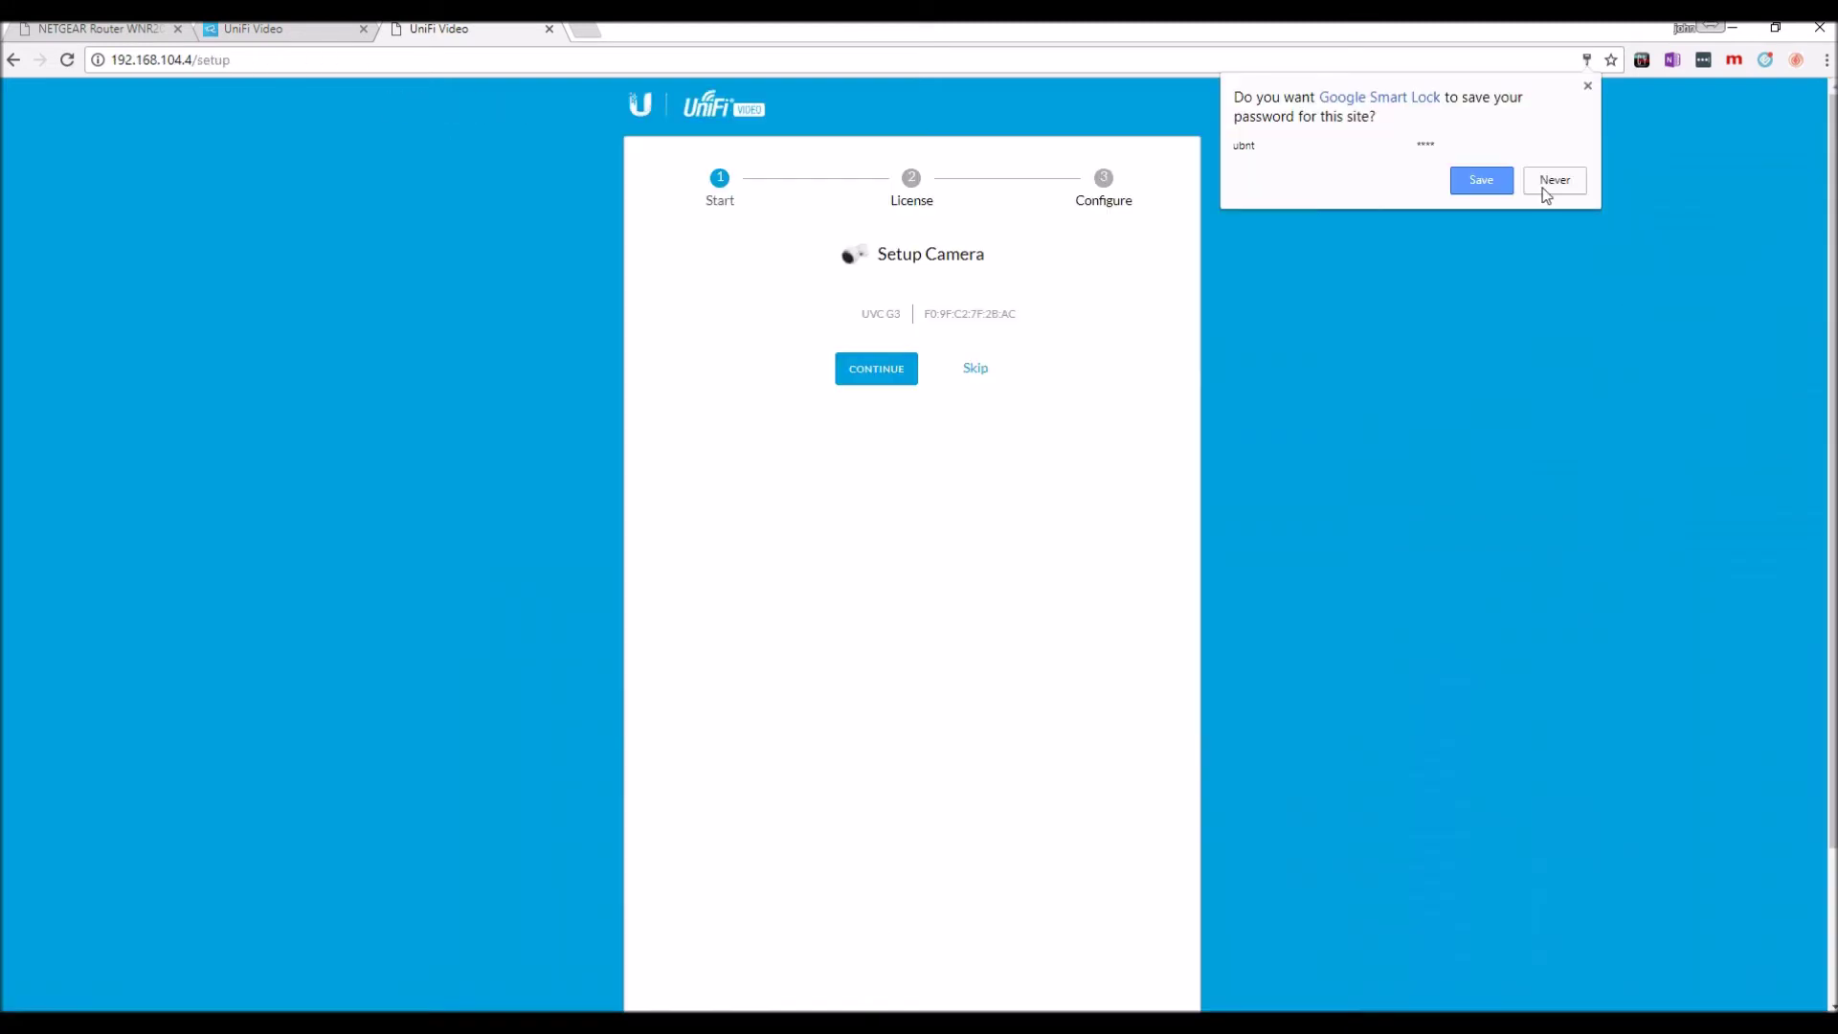
{"action": "left_click", "coordinate": [1553, 188]}
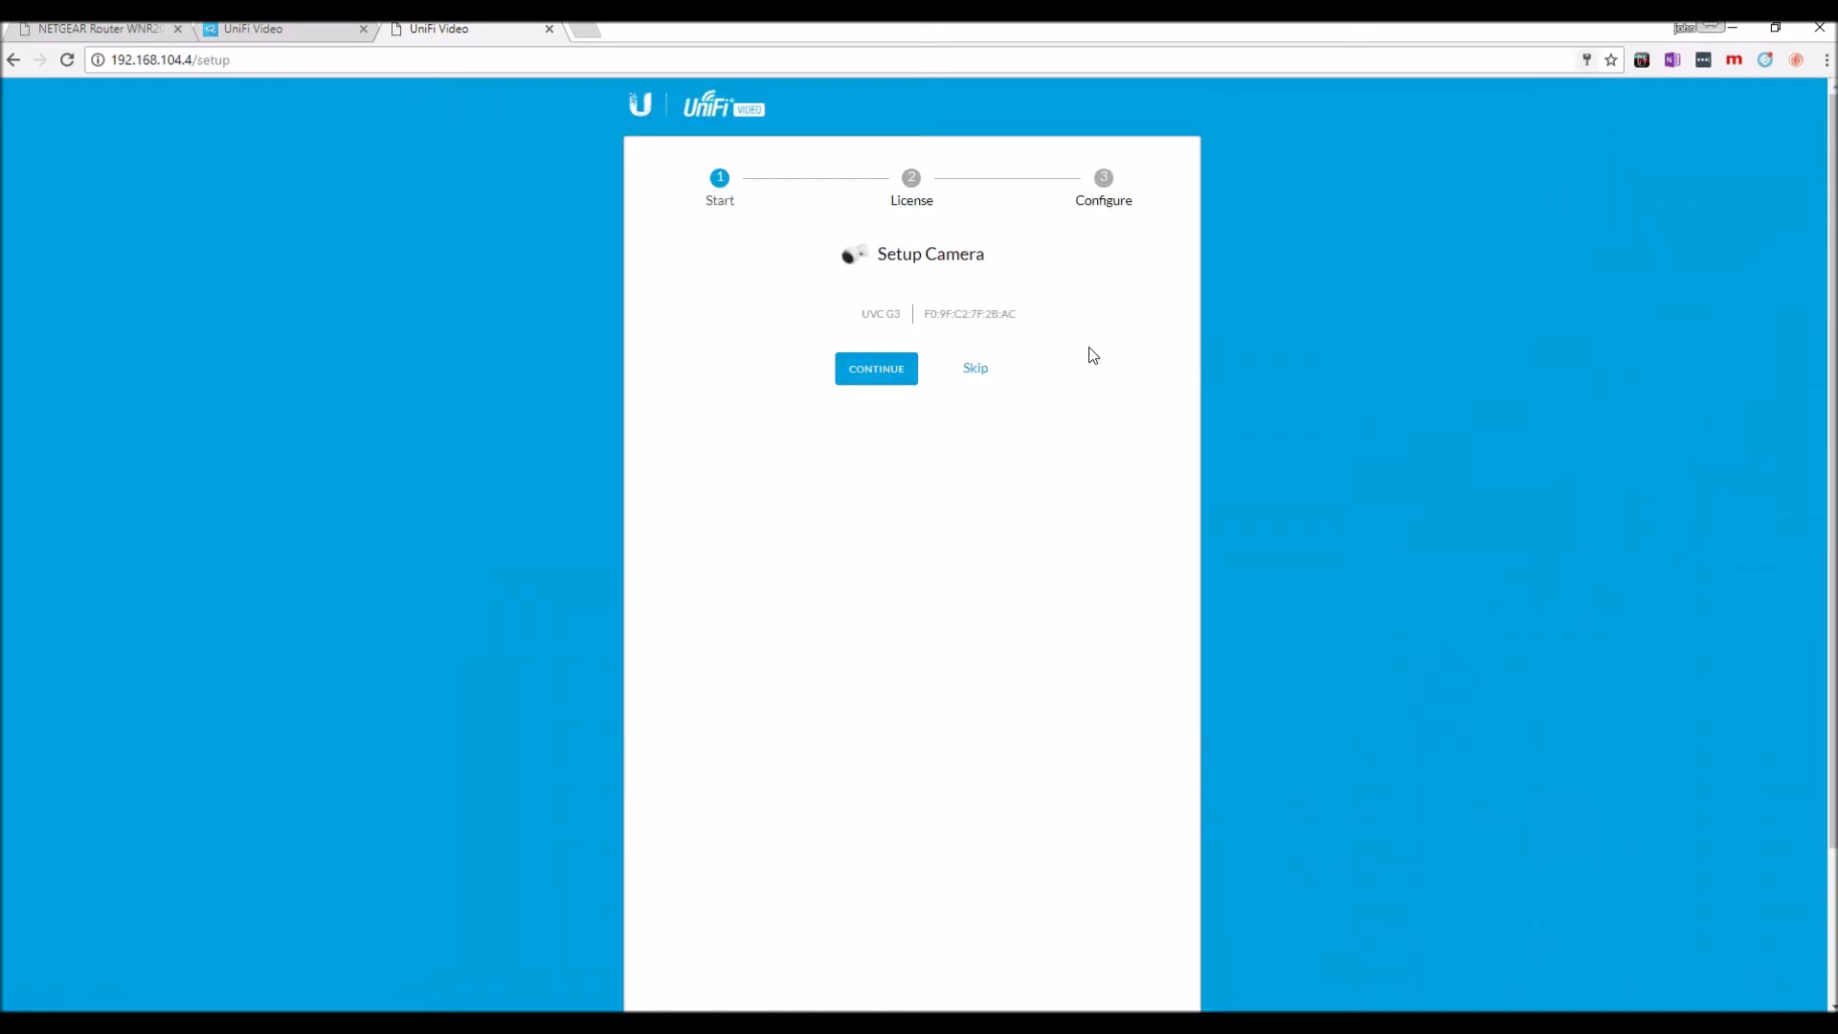
Begin camera setup and accept the licence agreement to reach the Configure step's timezone list.
{"action": "left_click", "coordinate": [874, 376]}
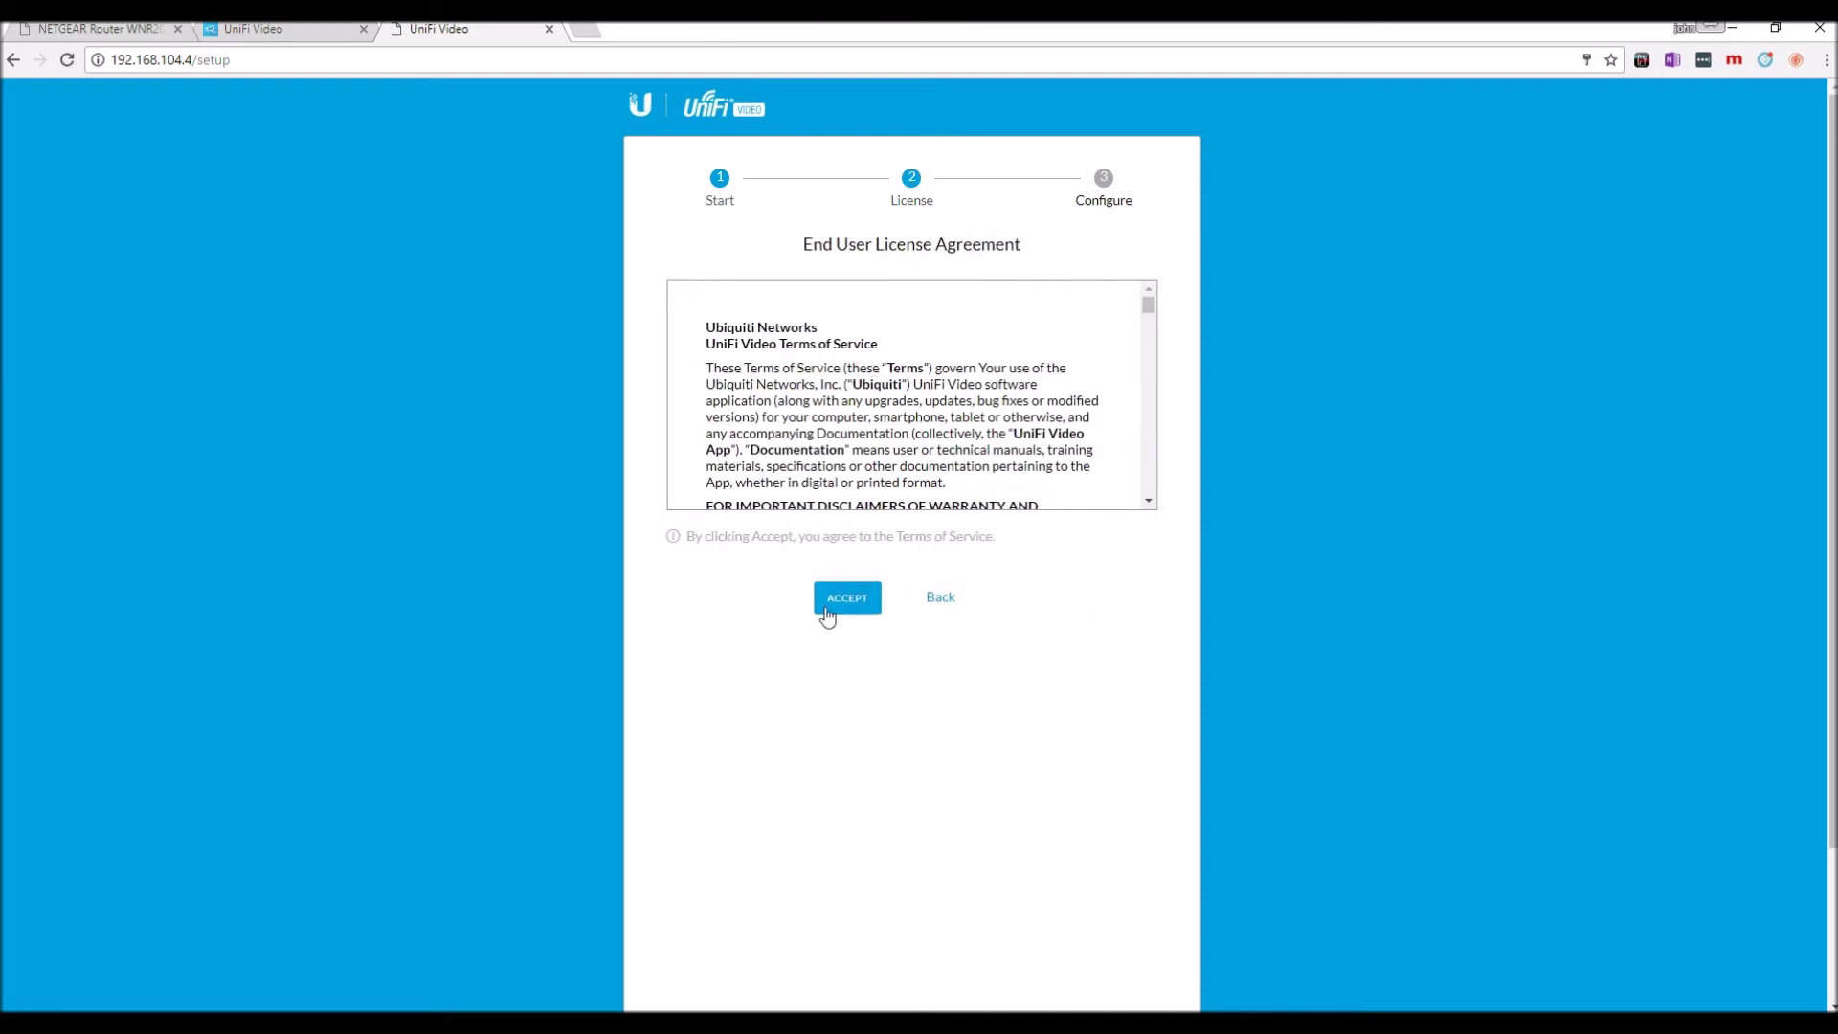
{"action": "left_click", "coordinate": [835, 603]}
{"action": "left_click", "coordinate": [839, 439]}
{"action": "left_click", "coordinate": [899, 393]}
{"action": "left_click", "coordinate": [1129, 396]}
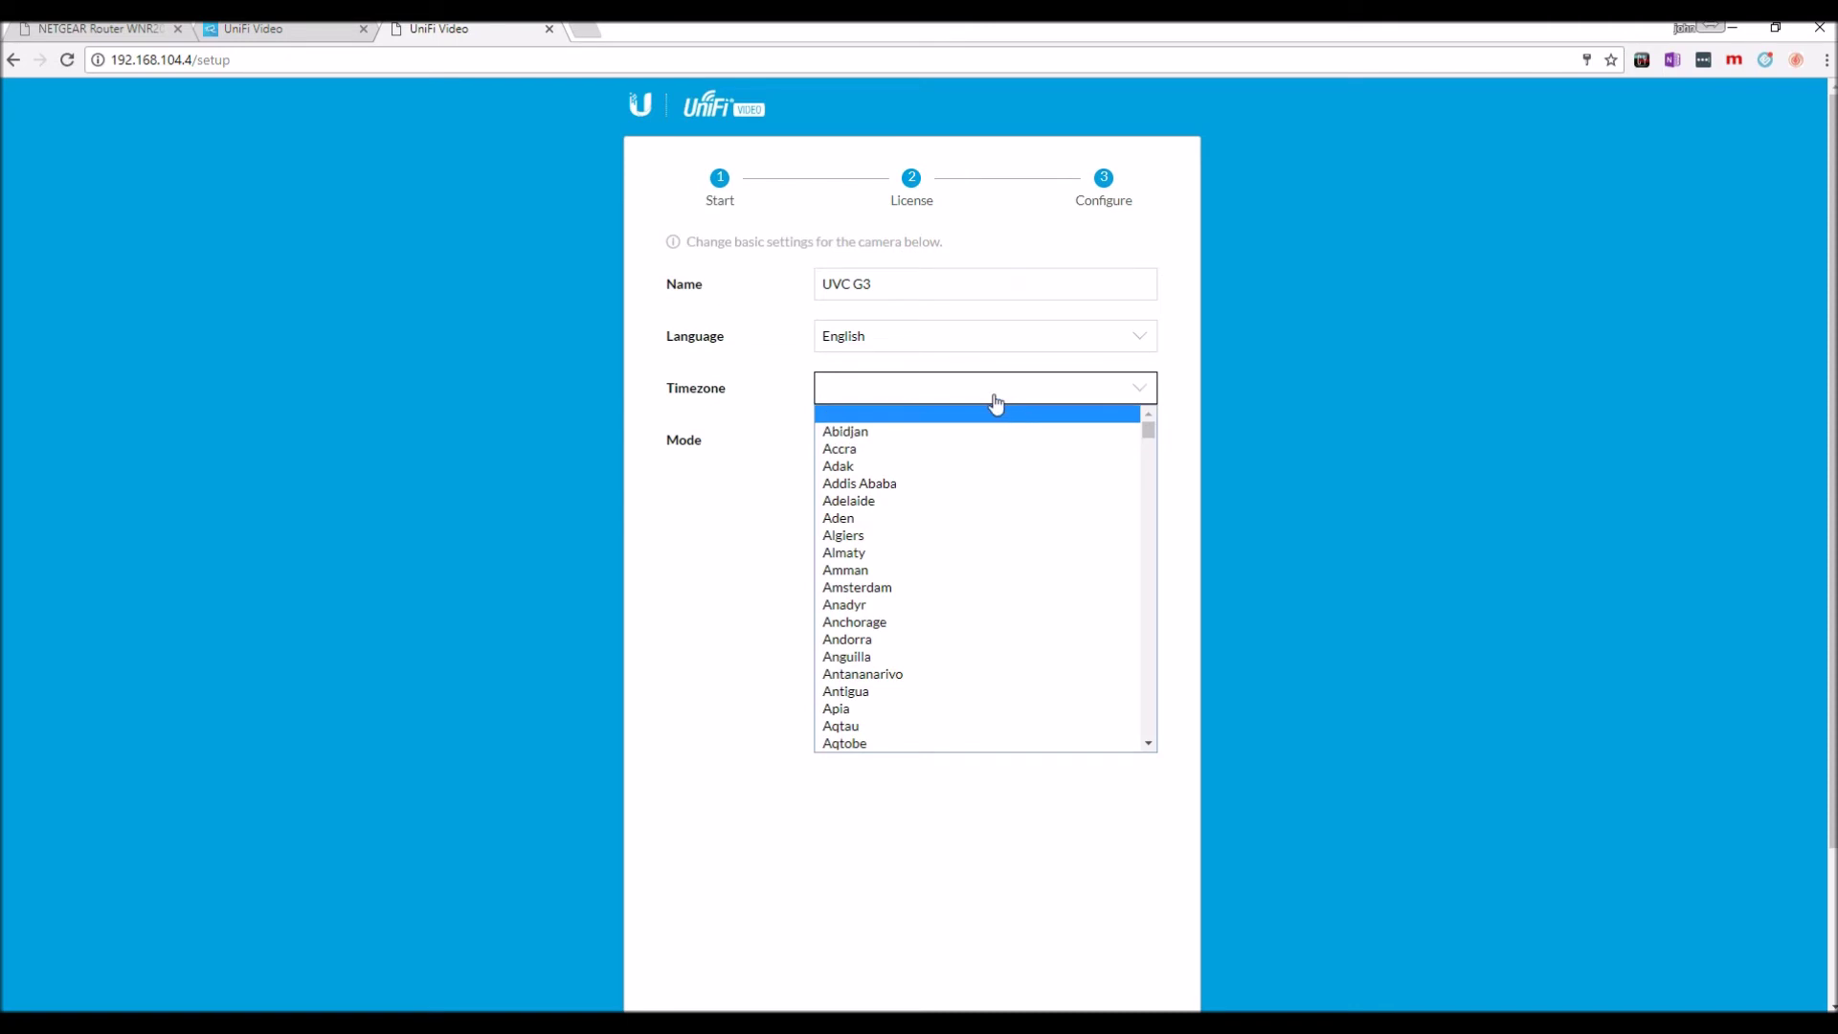
Set the camera's timezone to New York using keyboard search in the dropdown.
{"action": "type", "text": "den"}
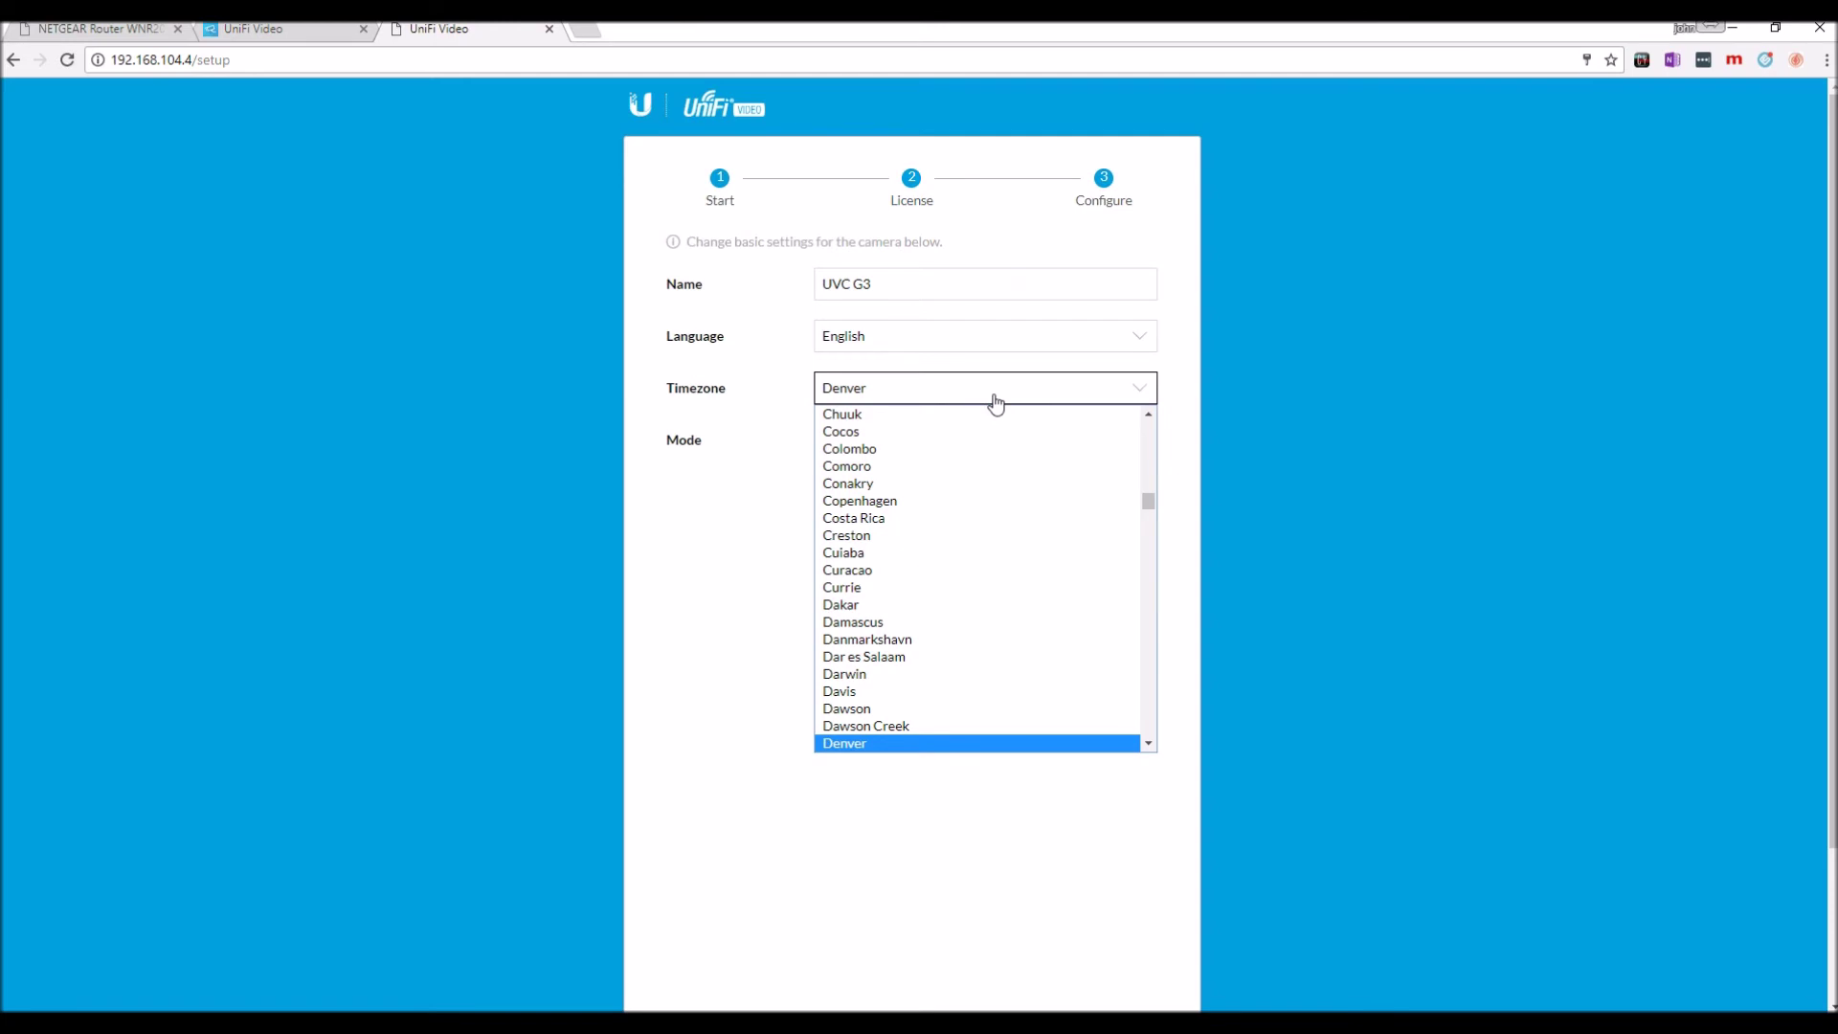
{"action": "type", "text": "m"}
{"action": "key", "text": "Down"}
{"action": "key", "text": "Down"}
{"action": "key", "text": "Down"}
{"action": "key", "text": "Down"}
{"action": "key", "text": "Down"}
{"action": "key", "text": "Down"}
{"action": "key", "text": "Down"}
{"action": "key", "text": "Down"}
{"action": "key", "text": "Down"}
{"action": "key", "text": "Down"}
{"action": "key", "text": "Down"}
{"action": "key", "text": "Down"}
{"action": "key", "text": "Down"}
{"action": "key", "text": "Down"}
{"action": "key", "text": "Down"}
{"action": "key", "text": "Down"}
{"action": "key", "text": "Down"}
{"action": "key", "text": "Down"}
{"action": "key", "text": "Down"}
{"action": "key", "text": "Down"}
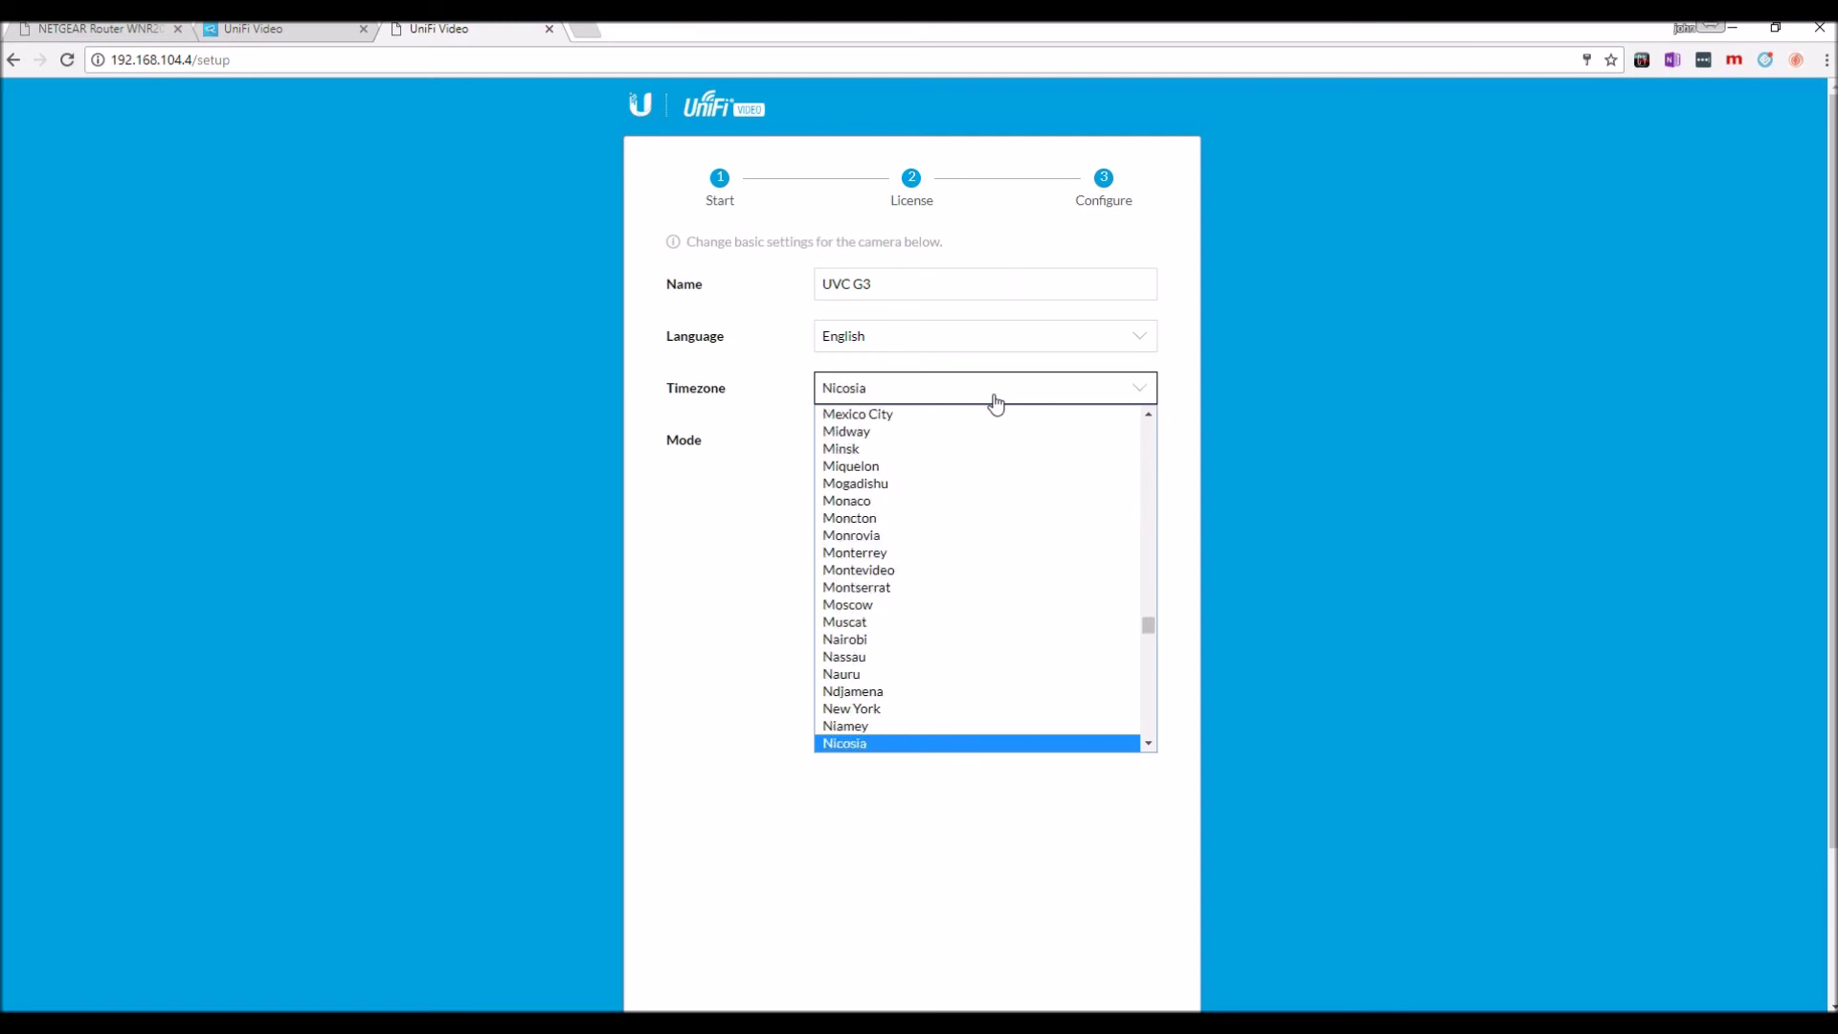
{"action": "key", "text": "Down"}
{"action": "key", "text": "Down"}
{"action": "key", "text": "Down"}
{"action": "key", "text": "Down"}
{"action": "key", "text": "Down"}
{"action": "key", "text": "Down"}
{"action": "key", "text": "Down"}
{"action": "key", "text": "Down"}
{"action": "key", "text": "Down"}
{"action": "key", "text": "Down"}
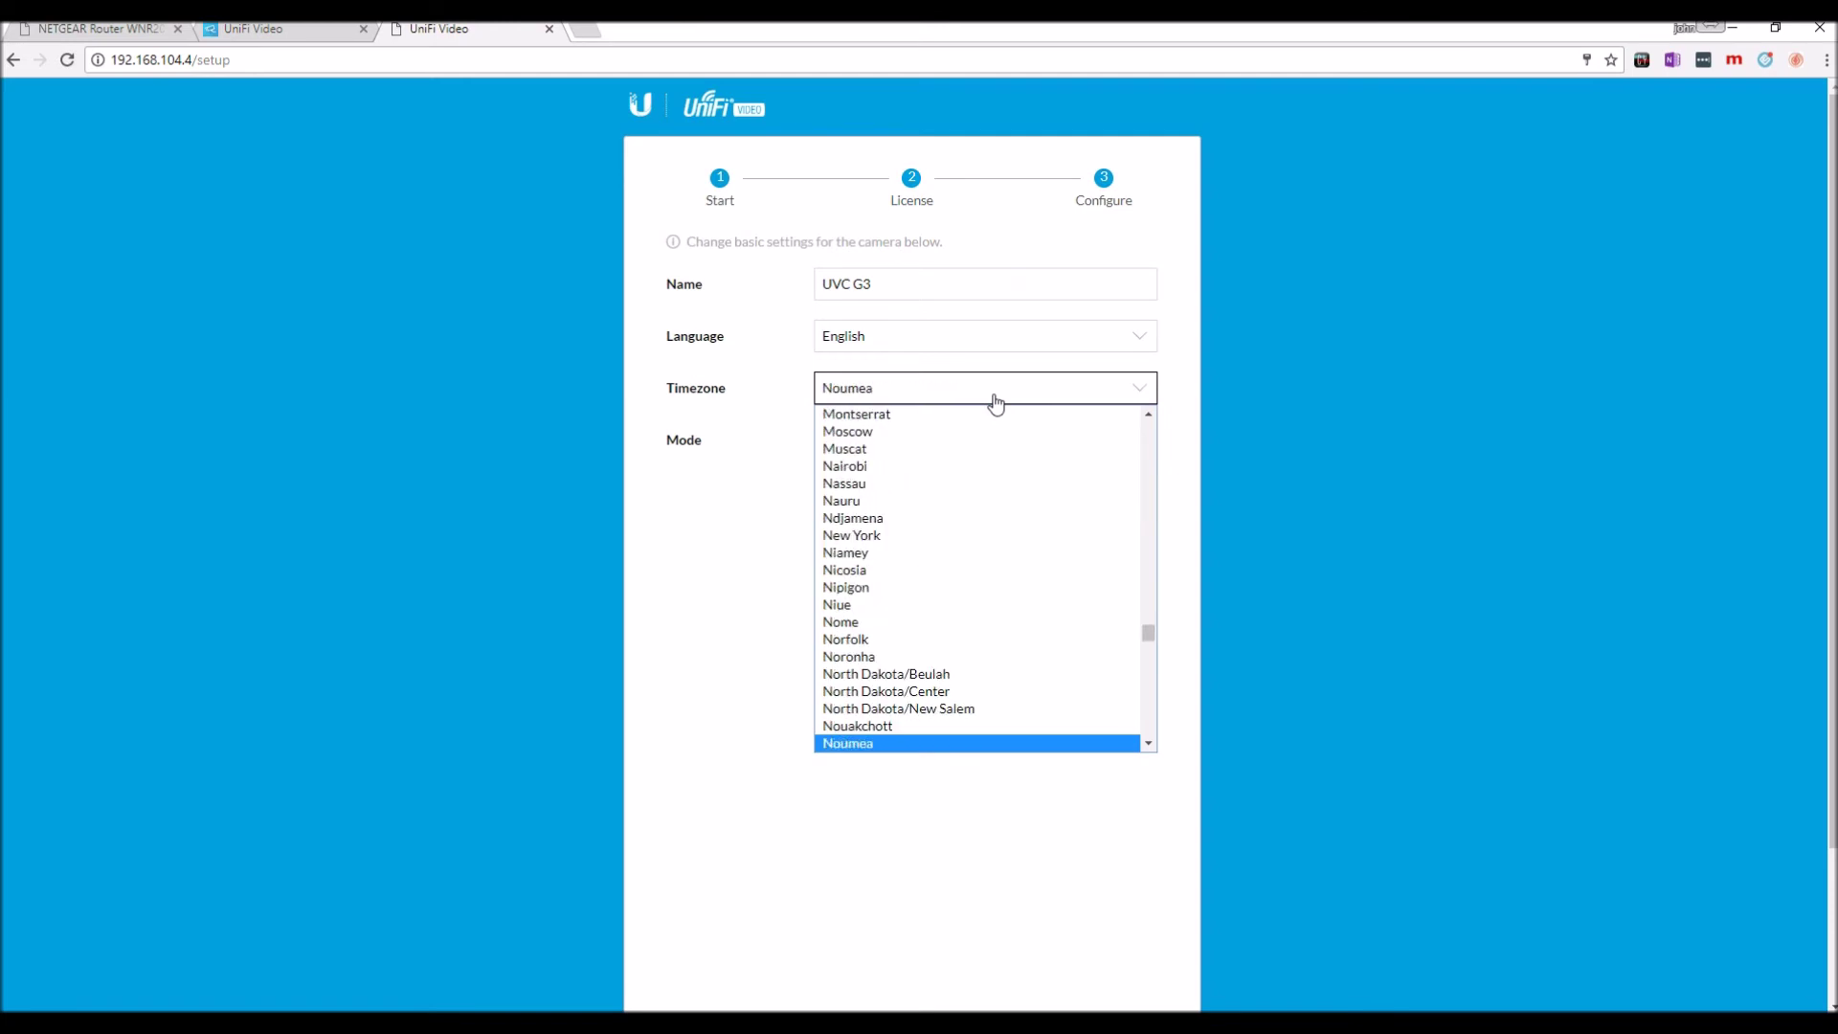
{"action": "key", "text": "n"}
{"action": "key", "text": "Down"}
{"action": "key", "text": "Down"}
{"action": "key", "text": "Down"}
{"action": "key", "text": "Down"}
{"action": "key", "text": "Down"}
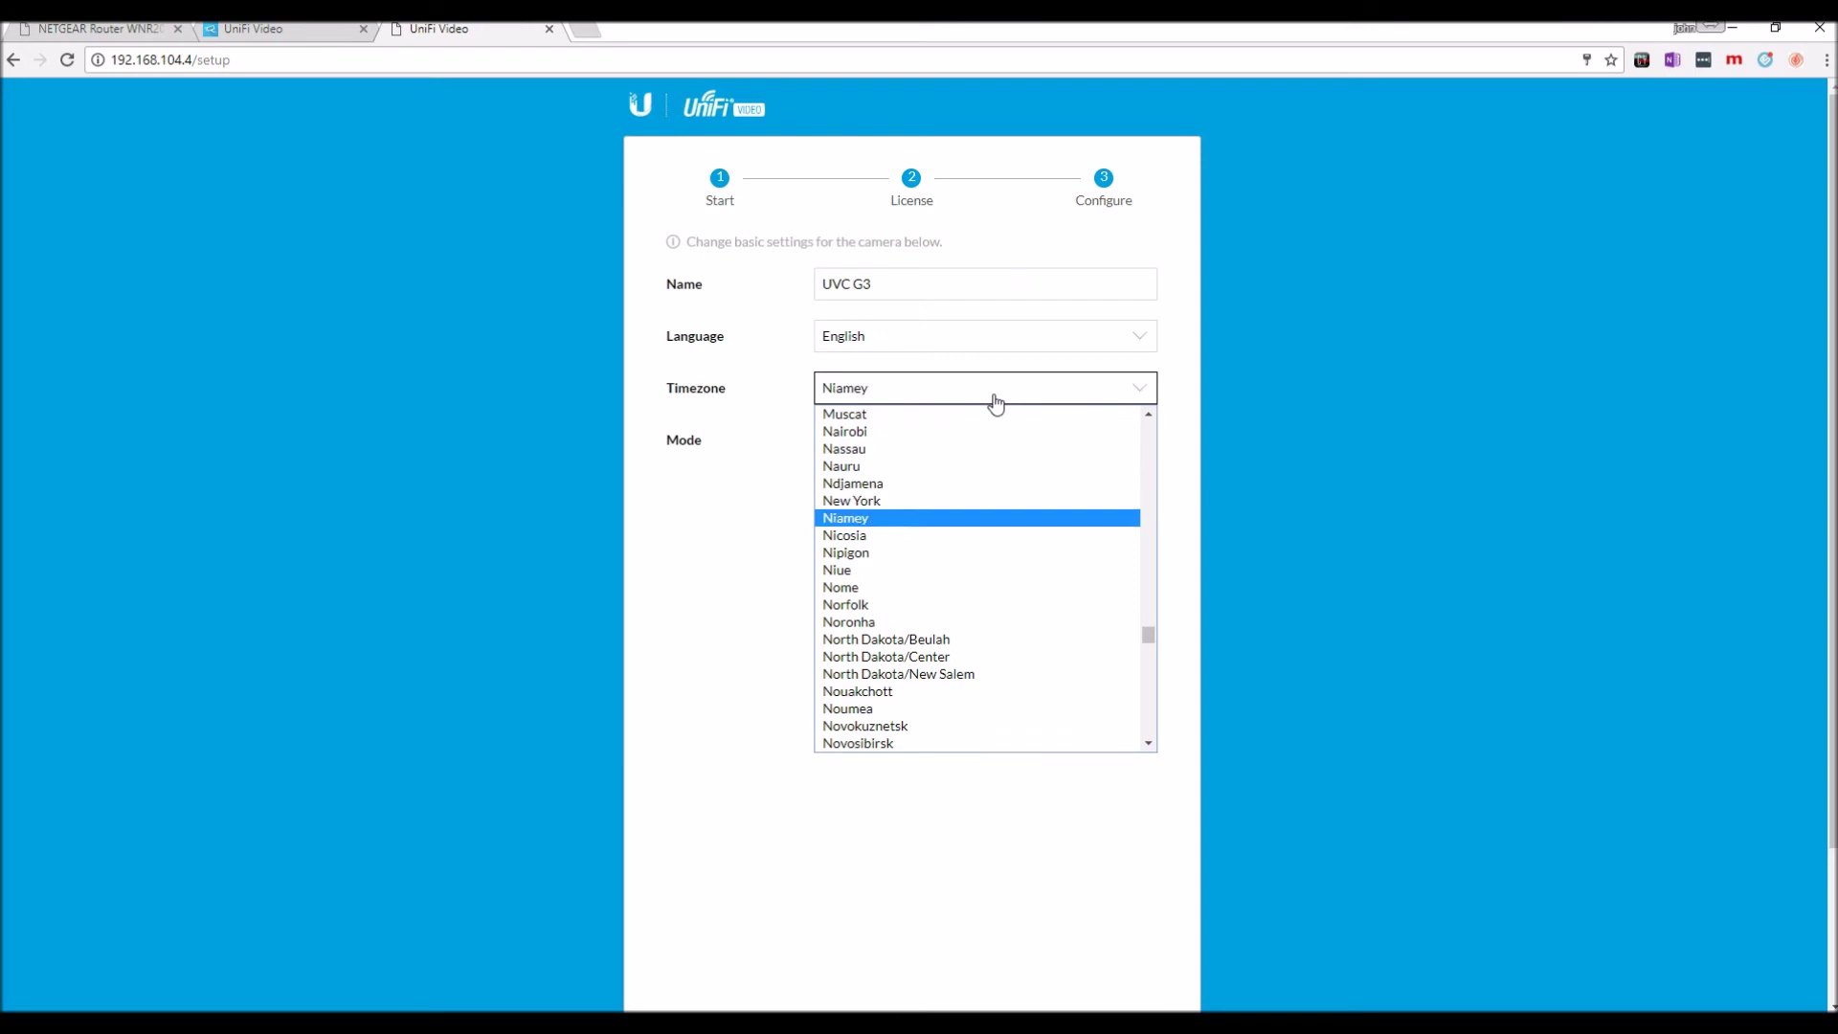
{"action": "key", "text": "Up"}
{"action": "key", "text": "Up"}
{"action": "key", "text": "Down"}
{"action": "key", "text": "Return"}
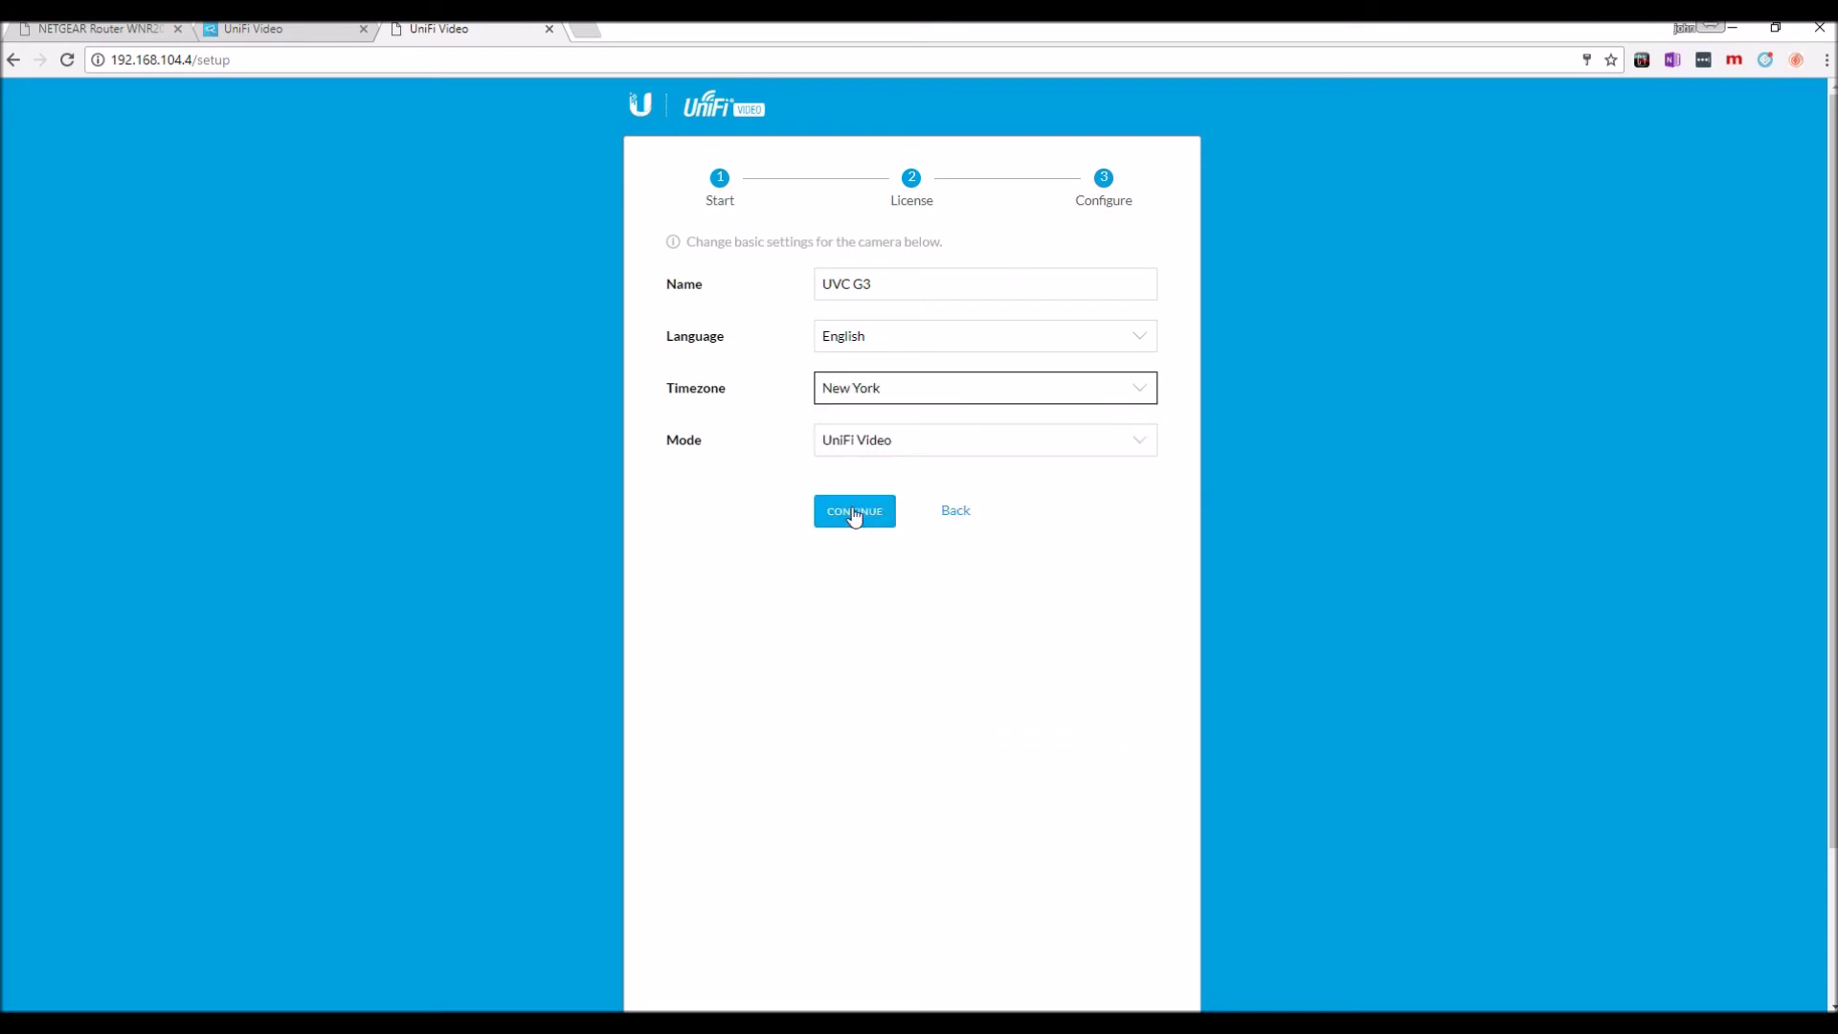
Keep the camera mode as UniFi Video and continue to the configuration page.
{"action": "left_click", "coordinate": [1118, 456]}
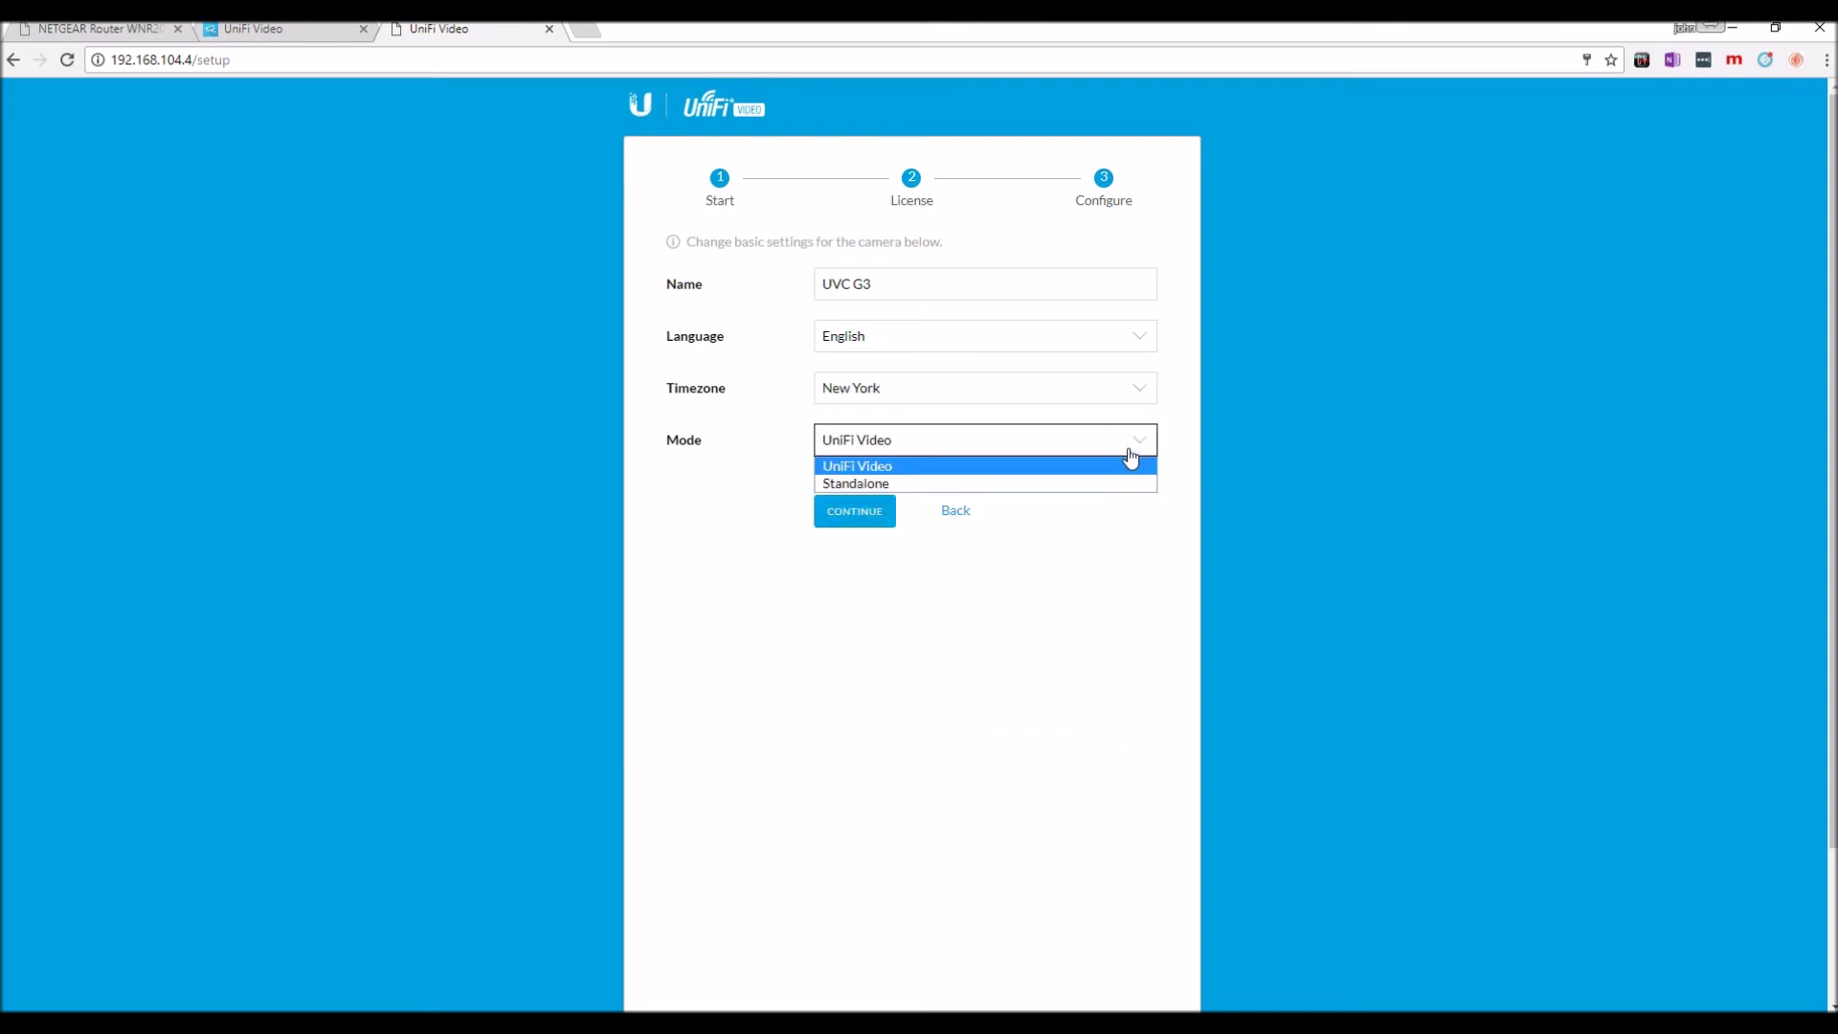
{"action": "left_click", "coordinate": [1114, 457]}
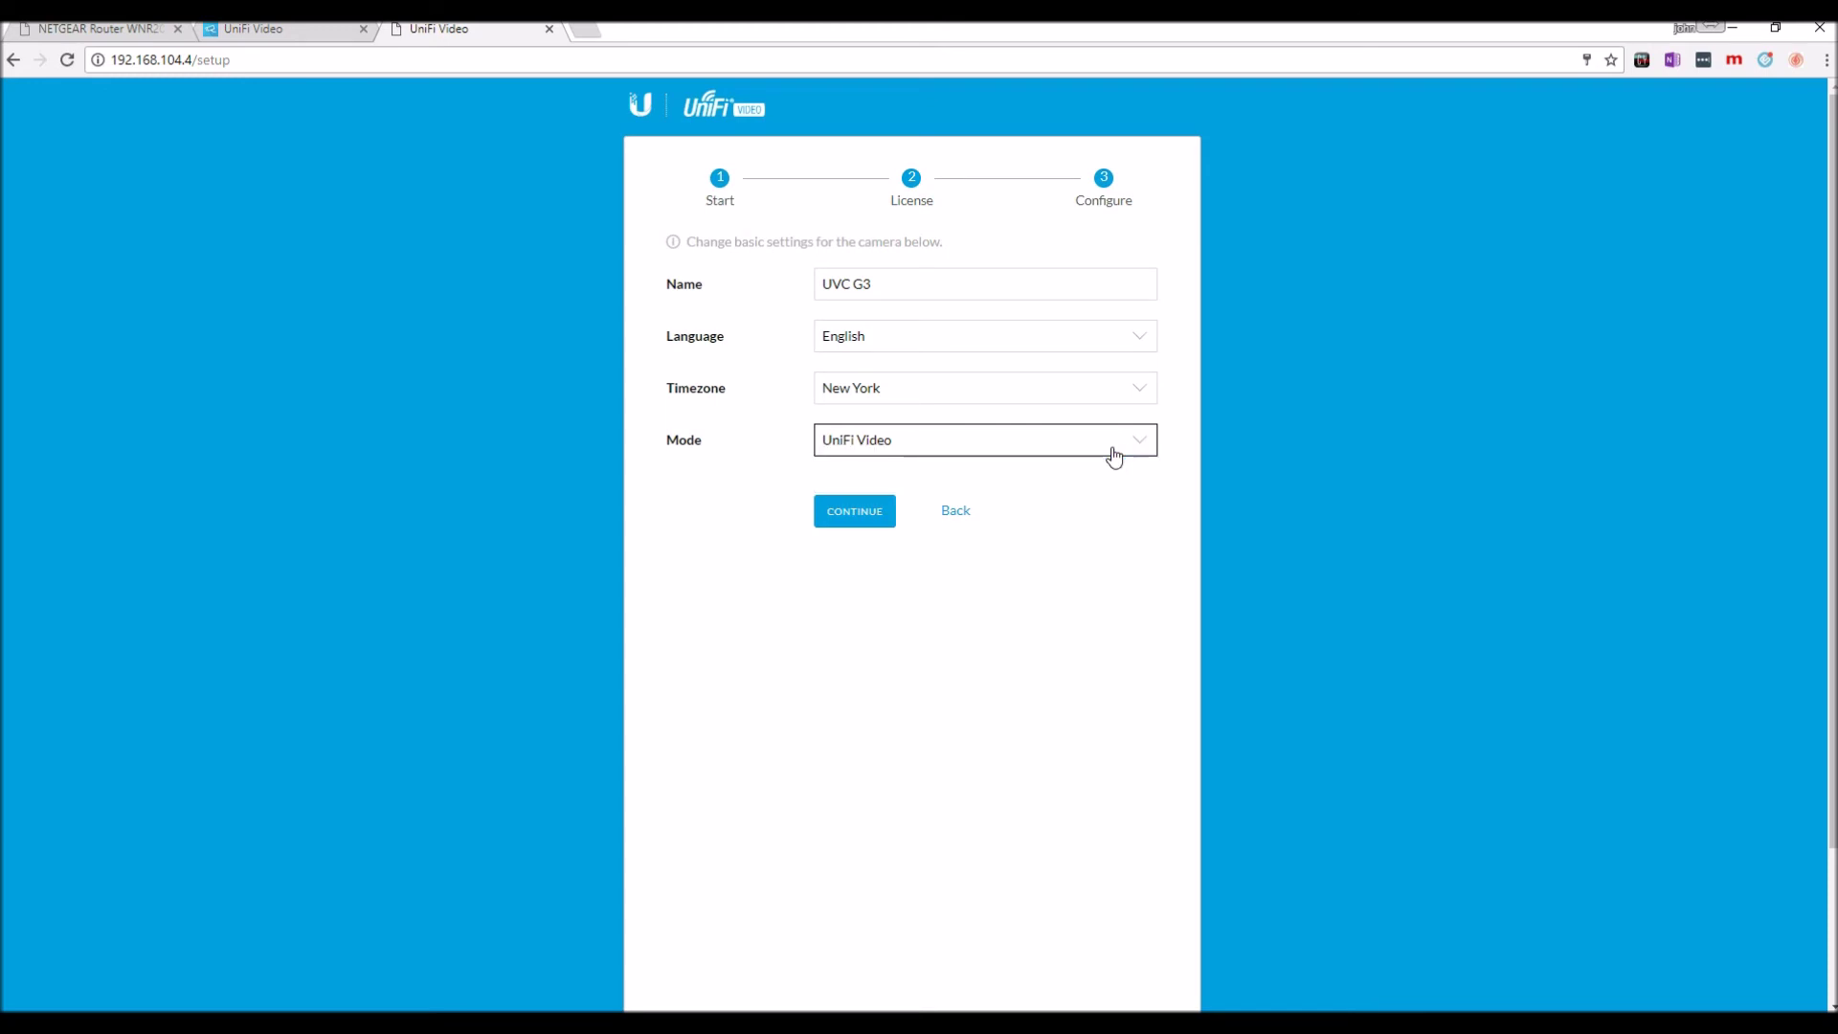
{"action": "left_click", "coordinate": [853, 517]}
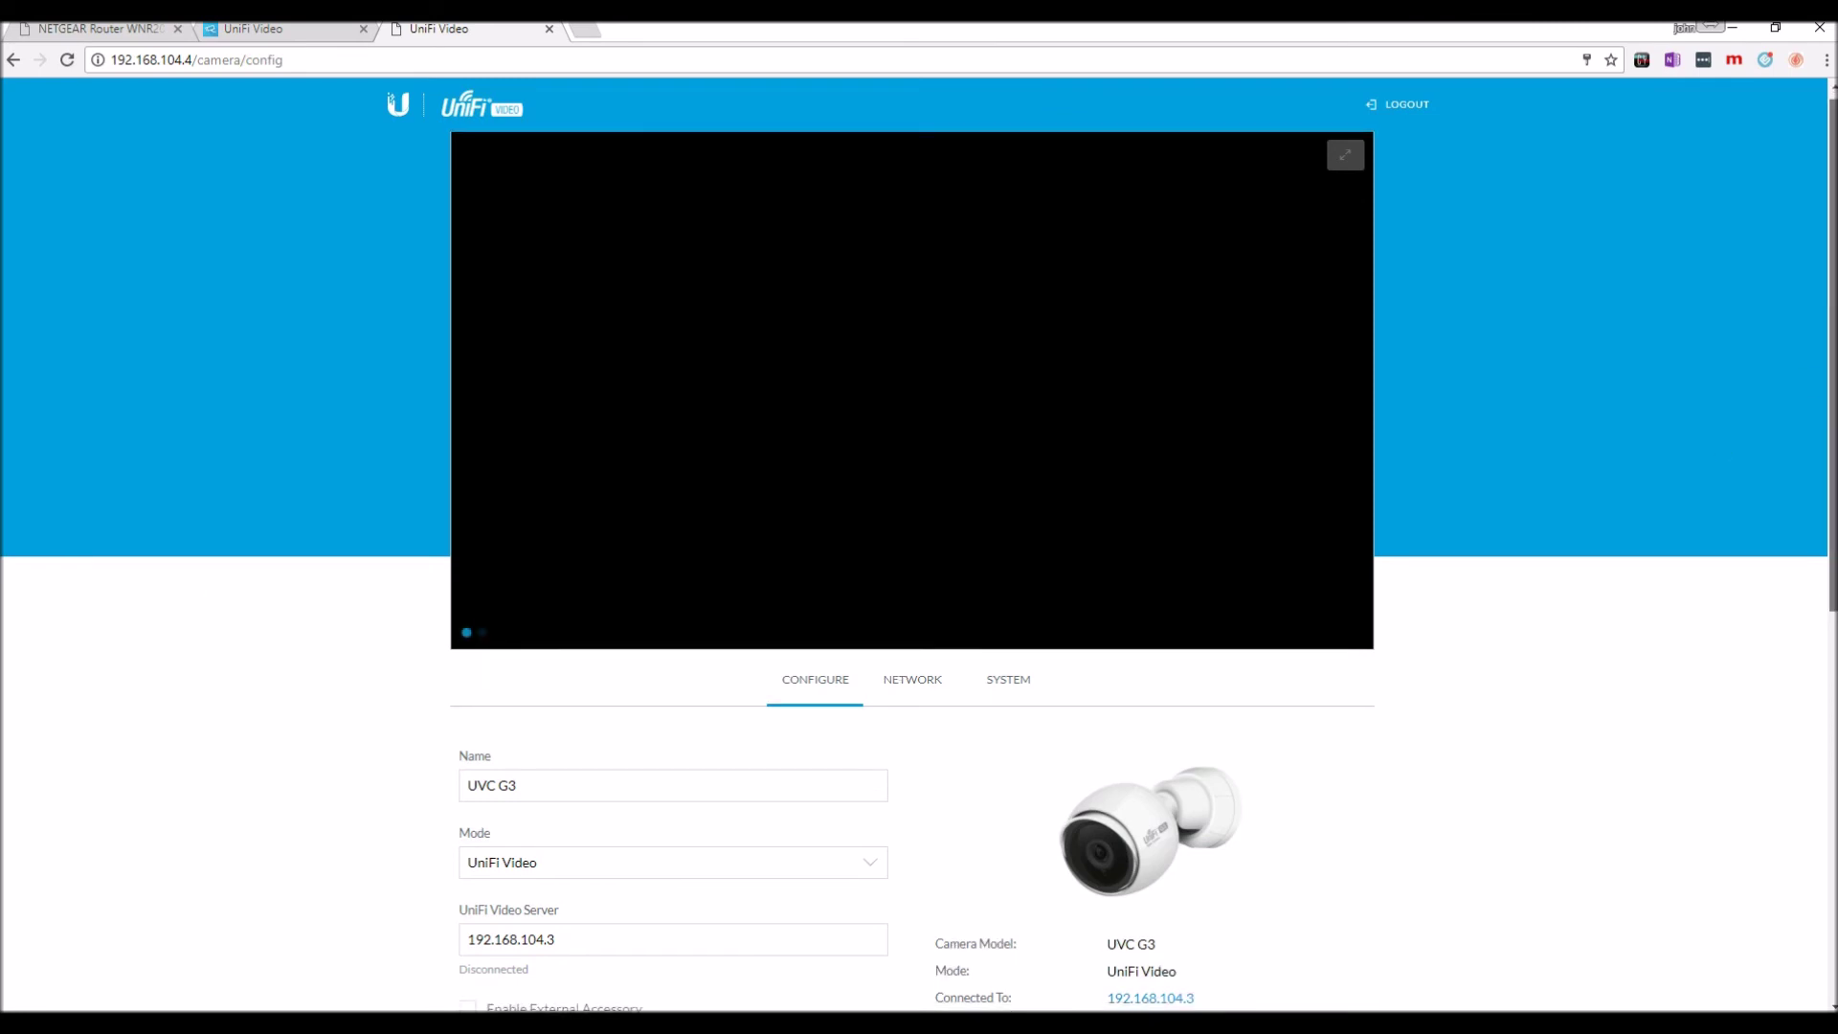
{"action": "scroll", "coordinate": [1484, 517], "scroll_direction": "down", "scroll_amount": 3}
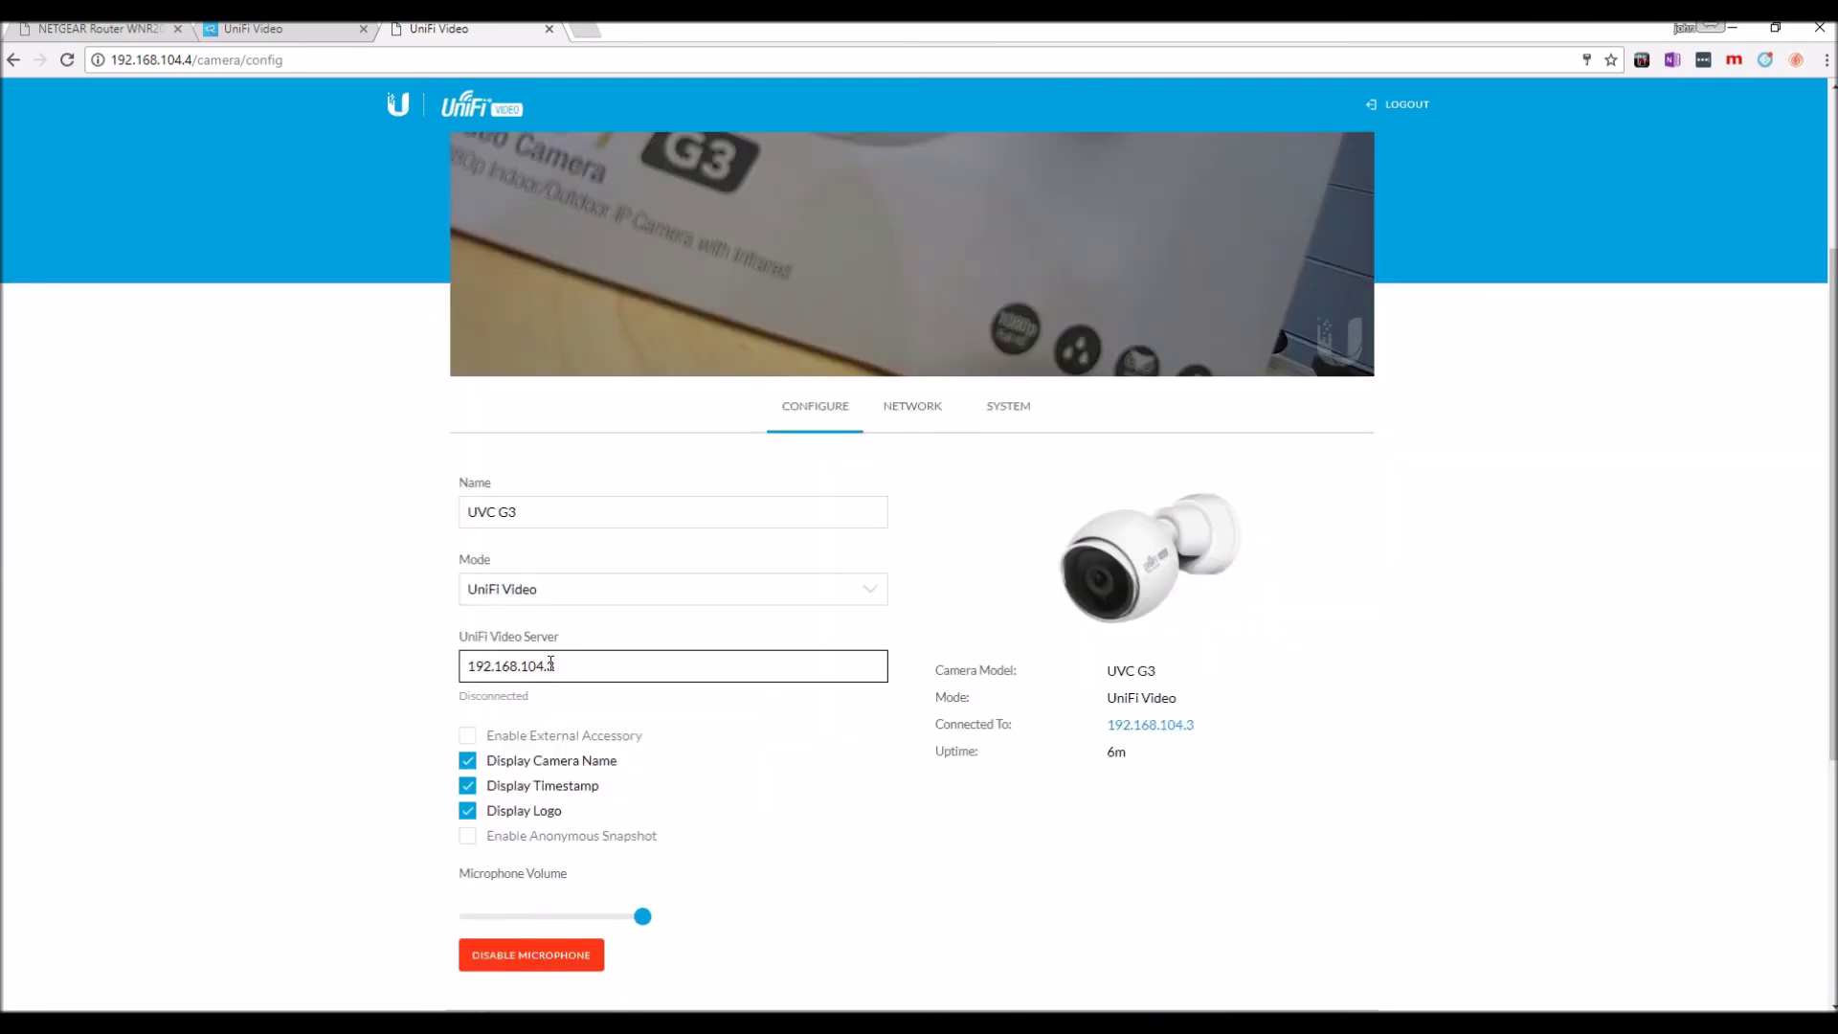
{"action": "left_click", "coordinate": [924, 412]}
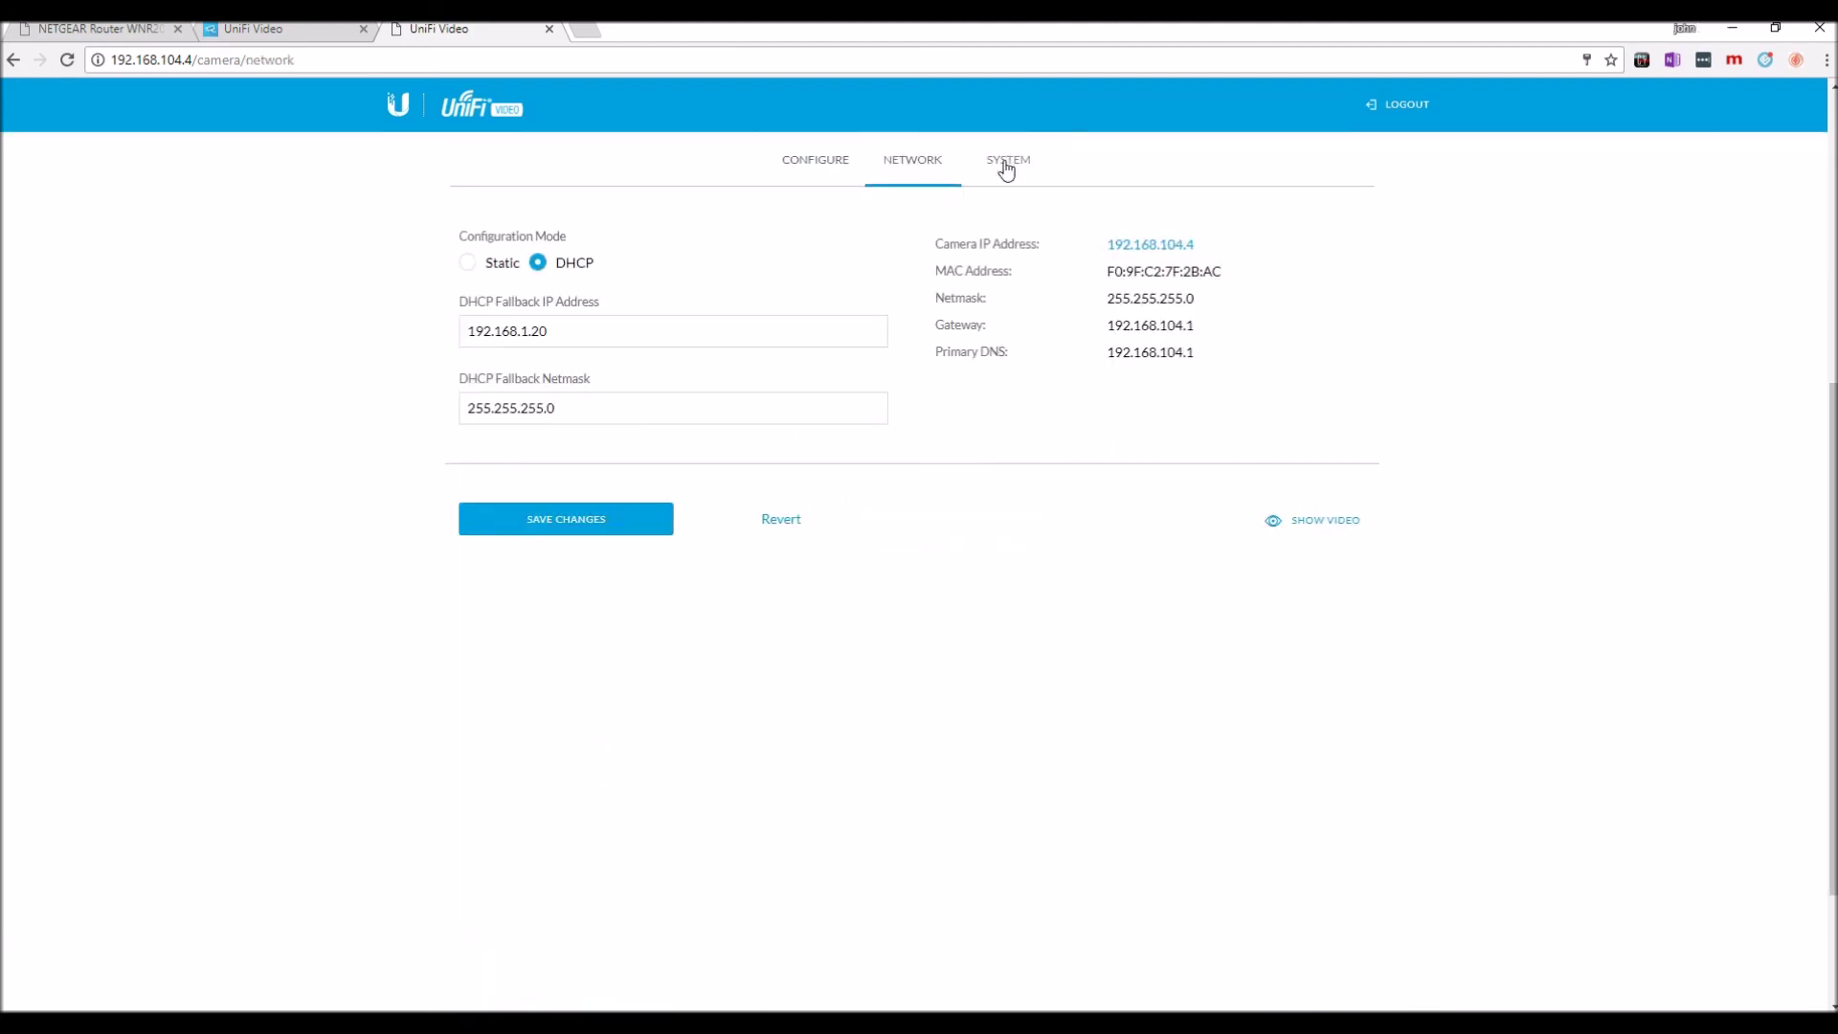
{"action": "left_click", "coordinate": [1011, 157]}
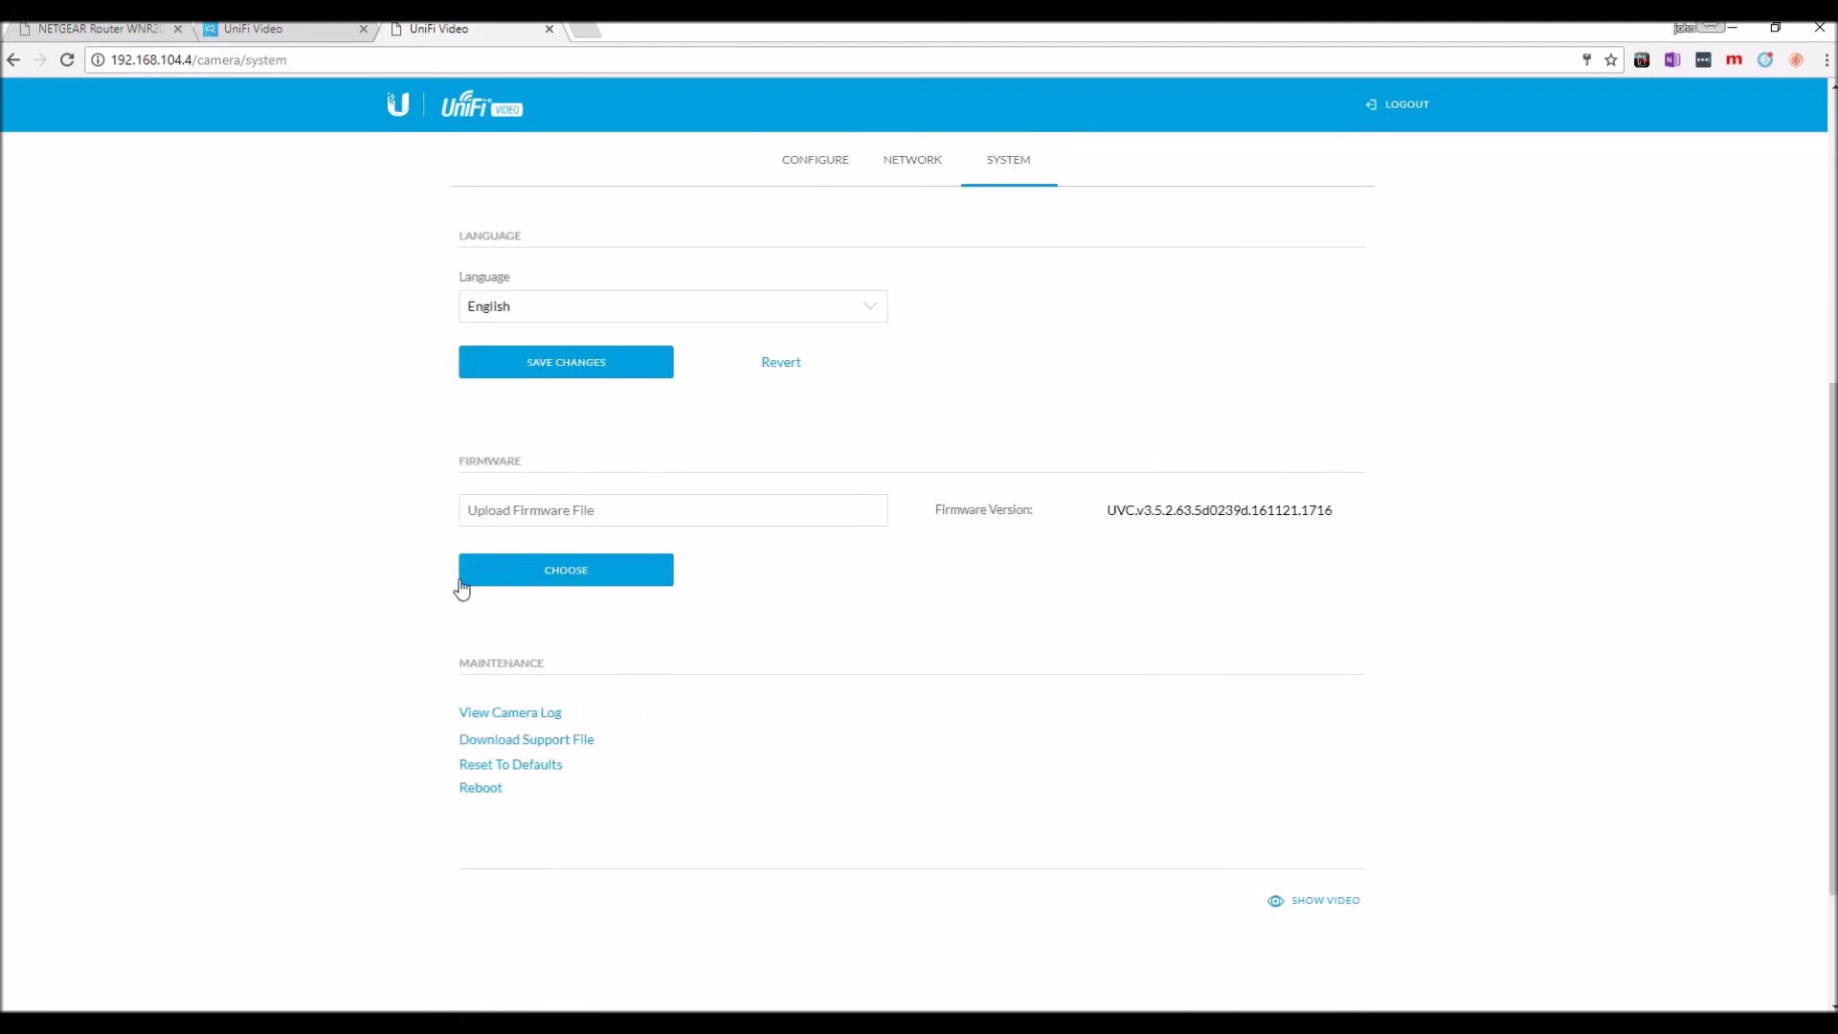
{"action": "left_click", "coordinate": [817, 163]}
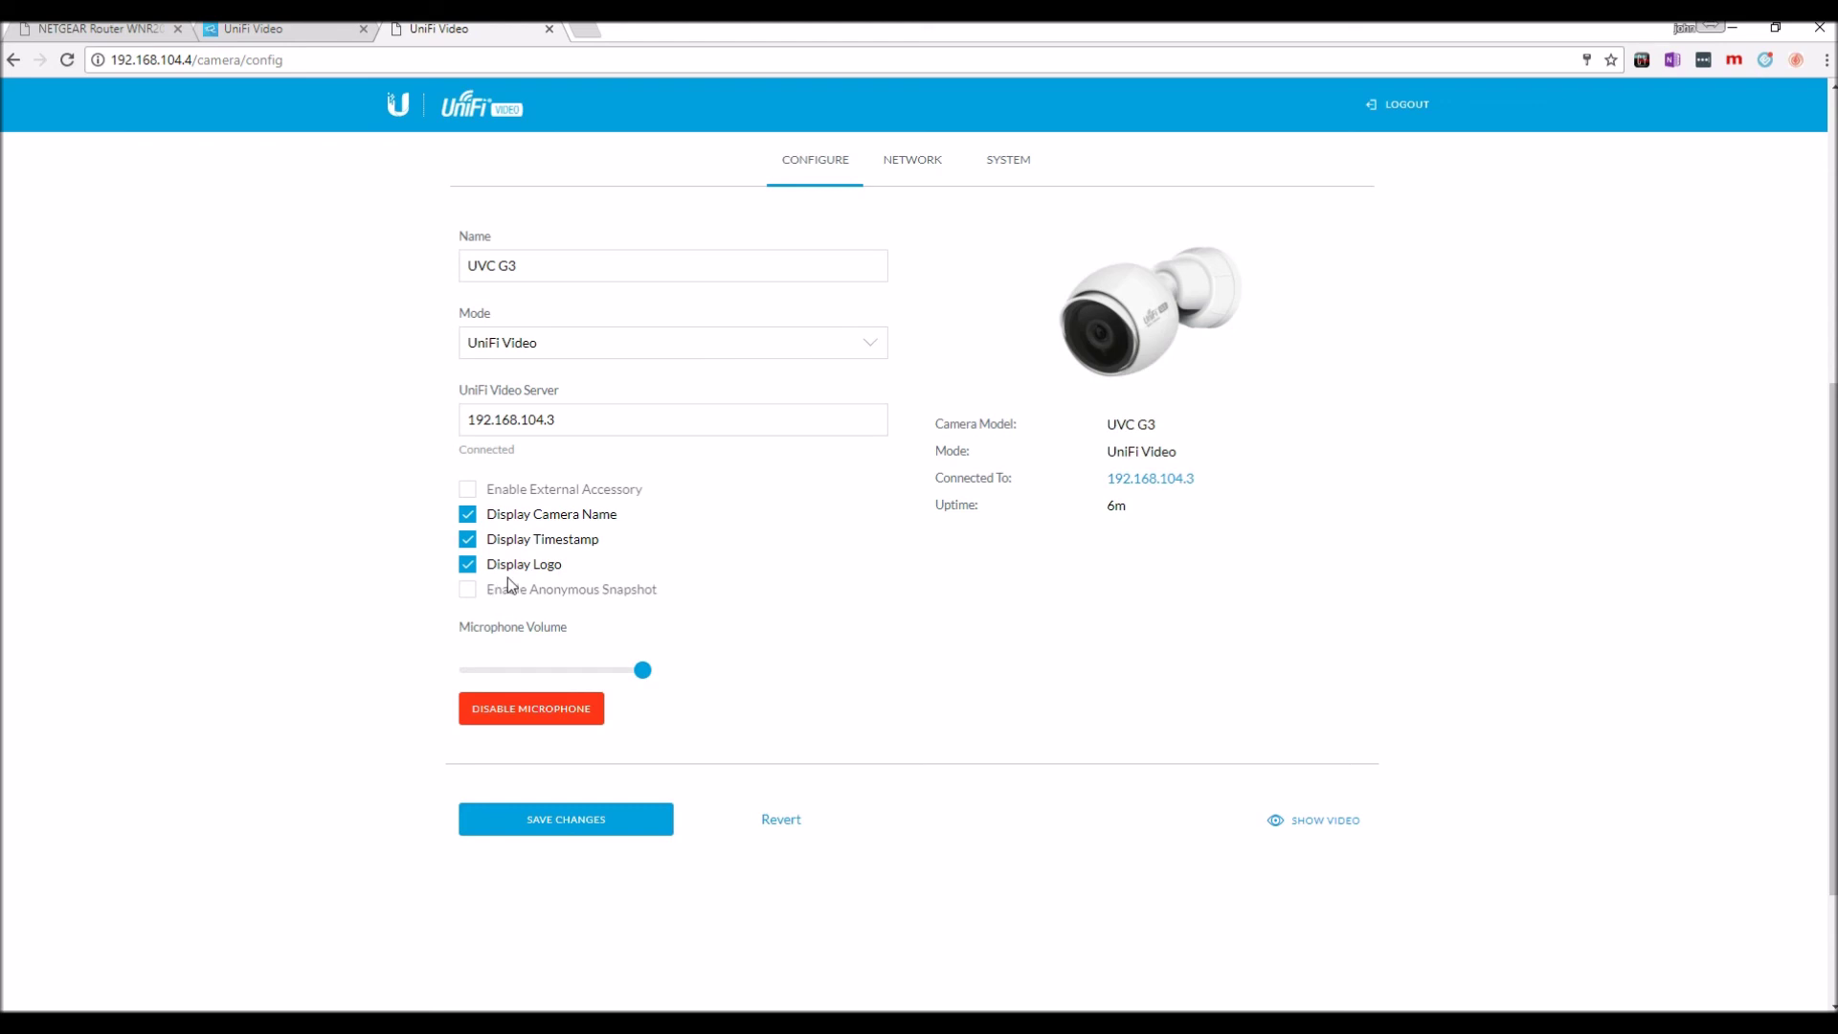
{"action": "left_click_drag", "start_coordinate": [521, 265], "coordinate": [402, 287]}
Rename the camera to 'Camera 1', save the change, and display its live video.
{"action": "key", "text": "BackSpace"}
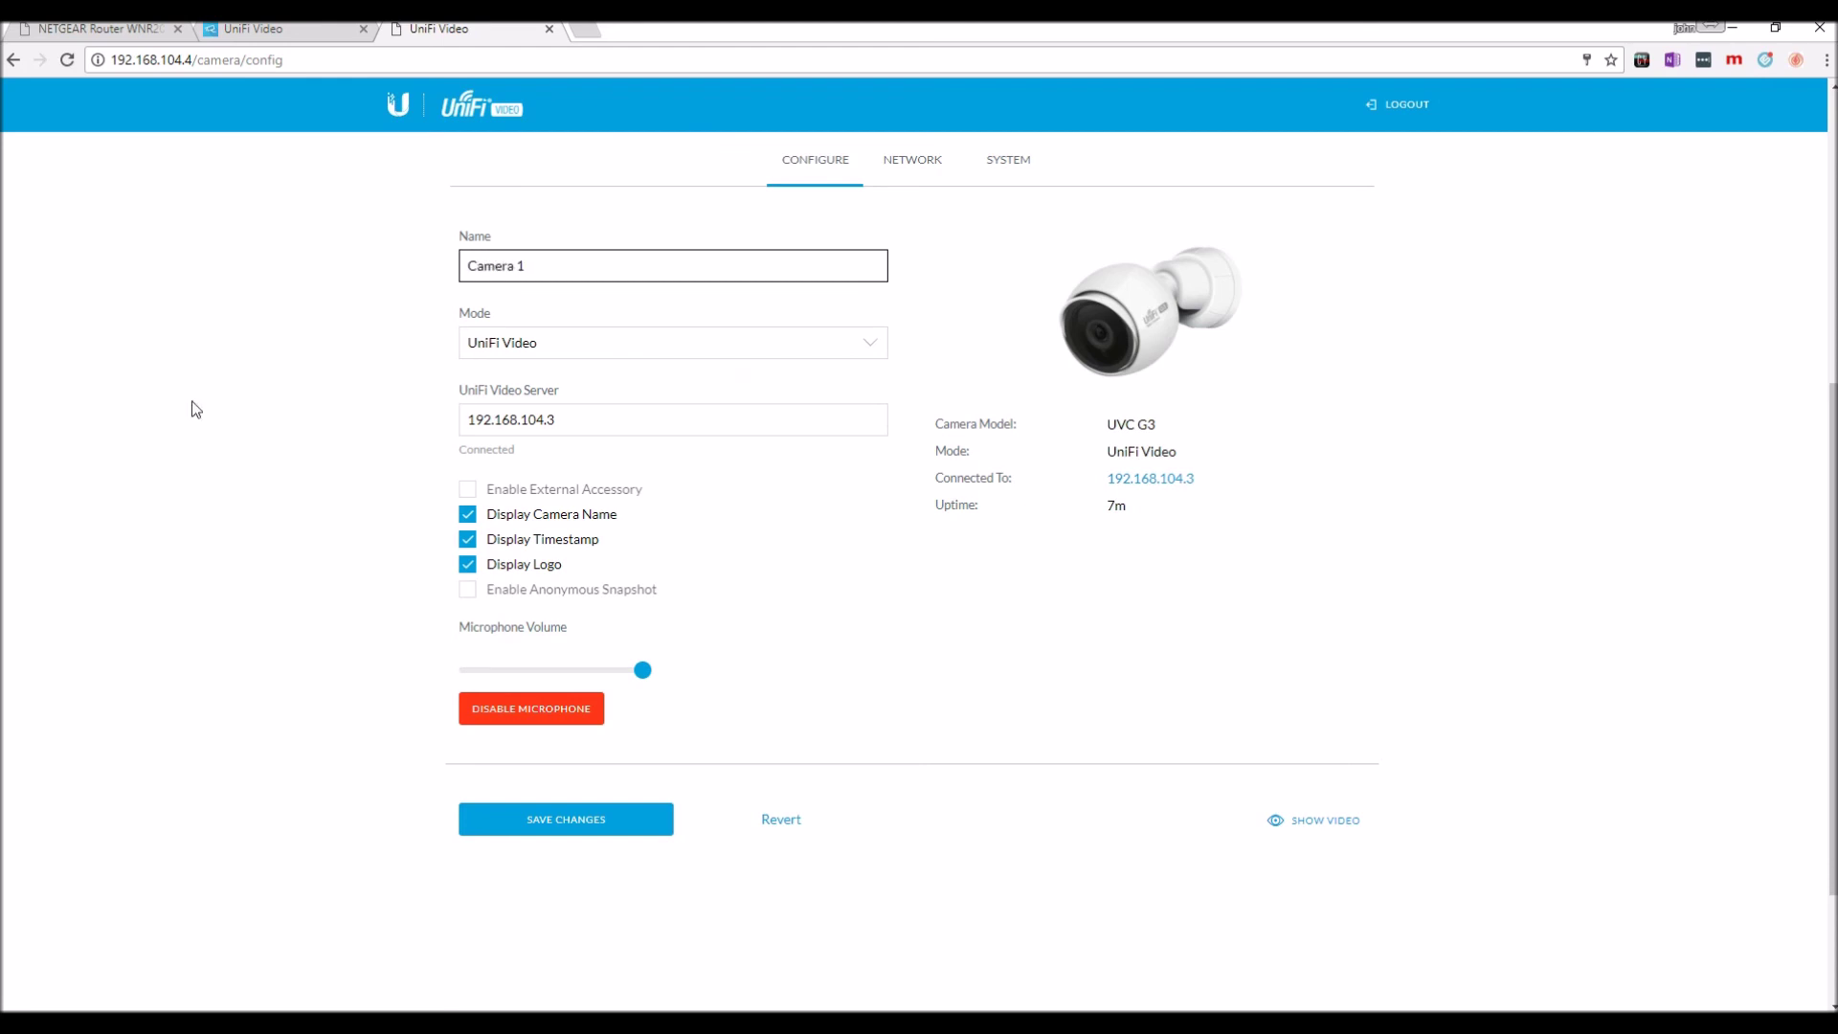
{"action": "left_click", "coordinate": [529, 818]}
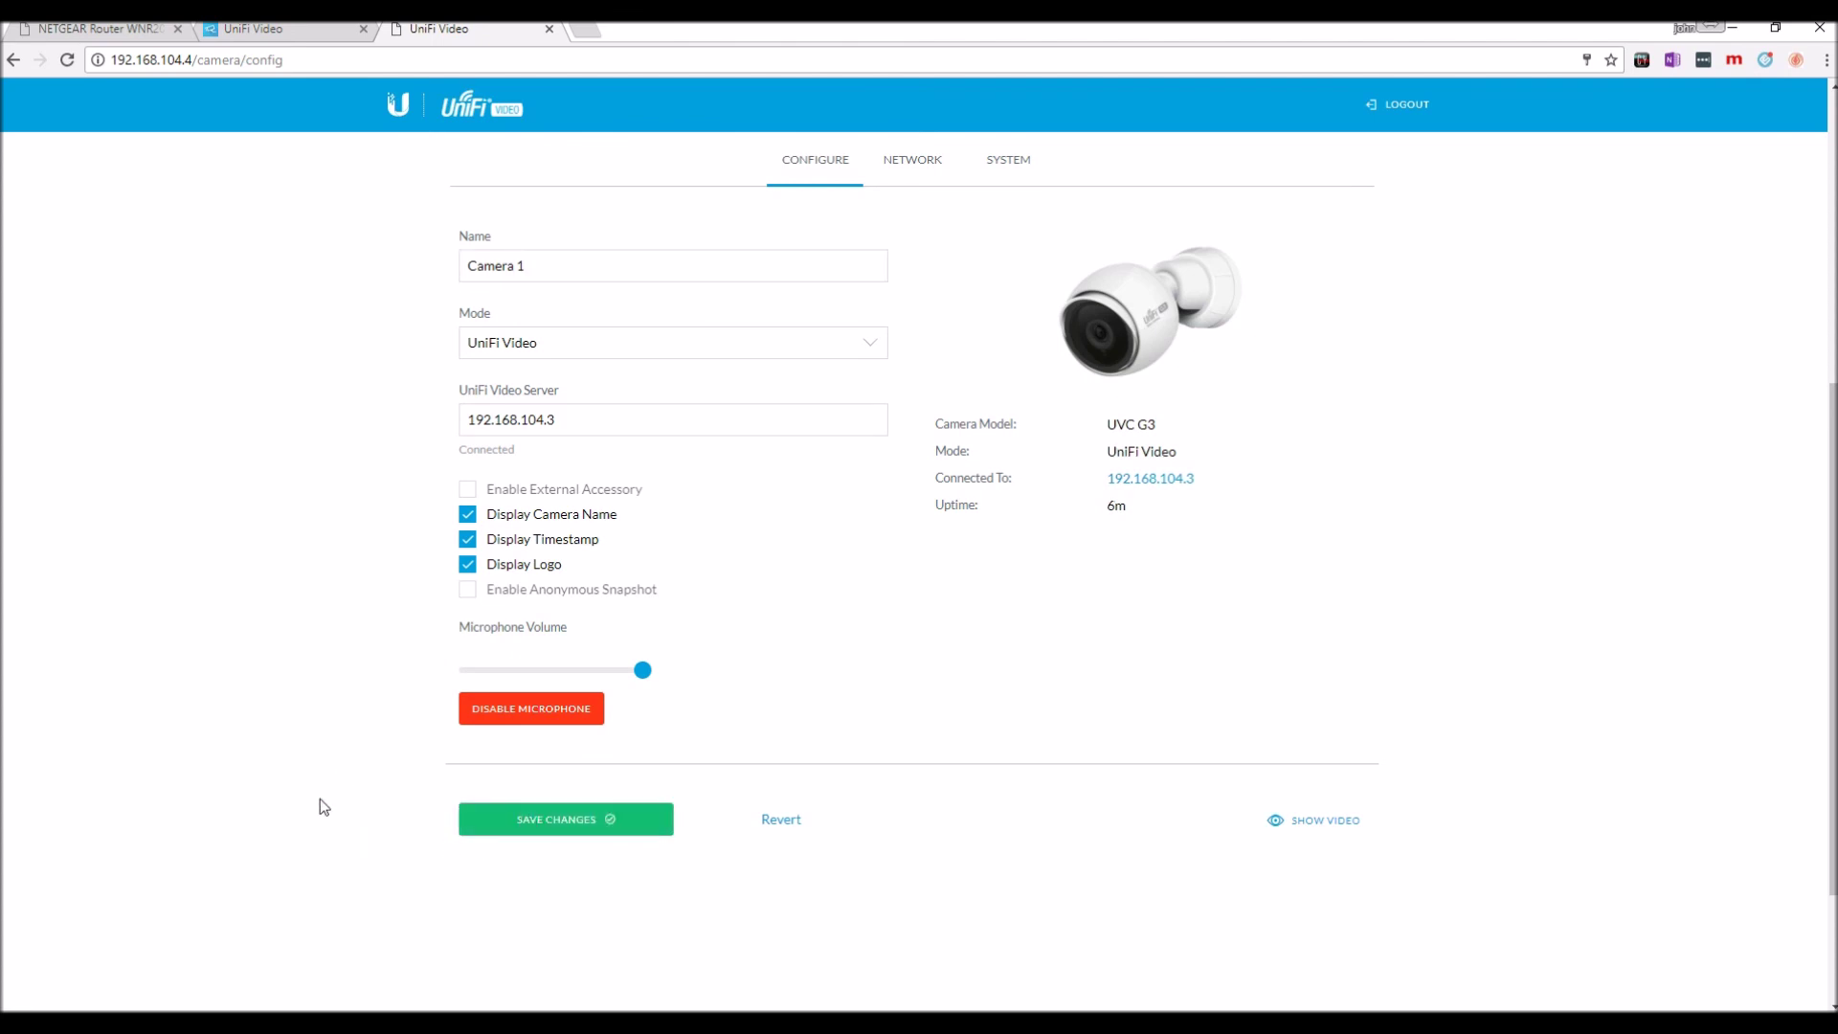
{"action": "left_click", "coordinate": [1304, 823]}
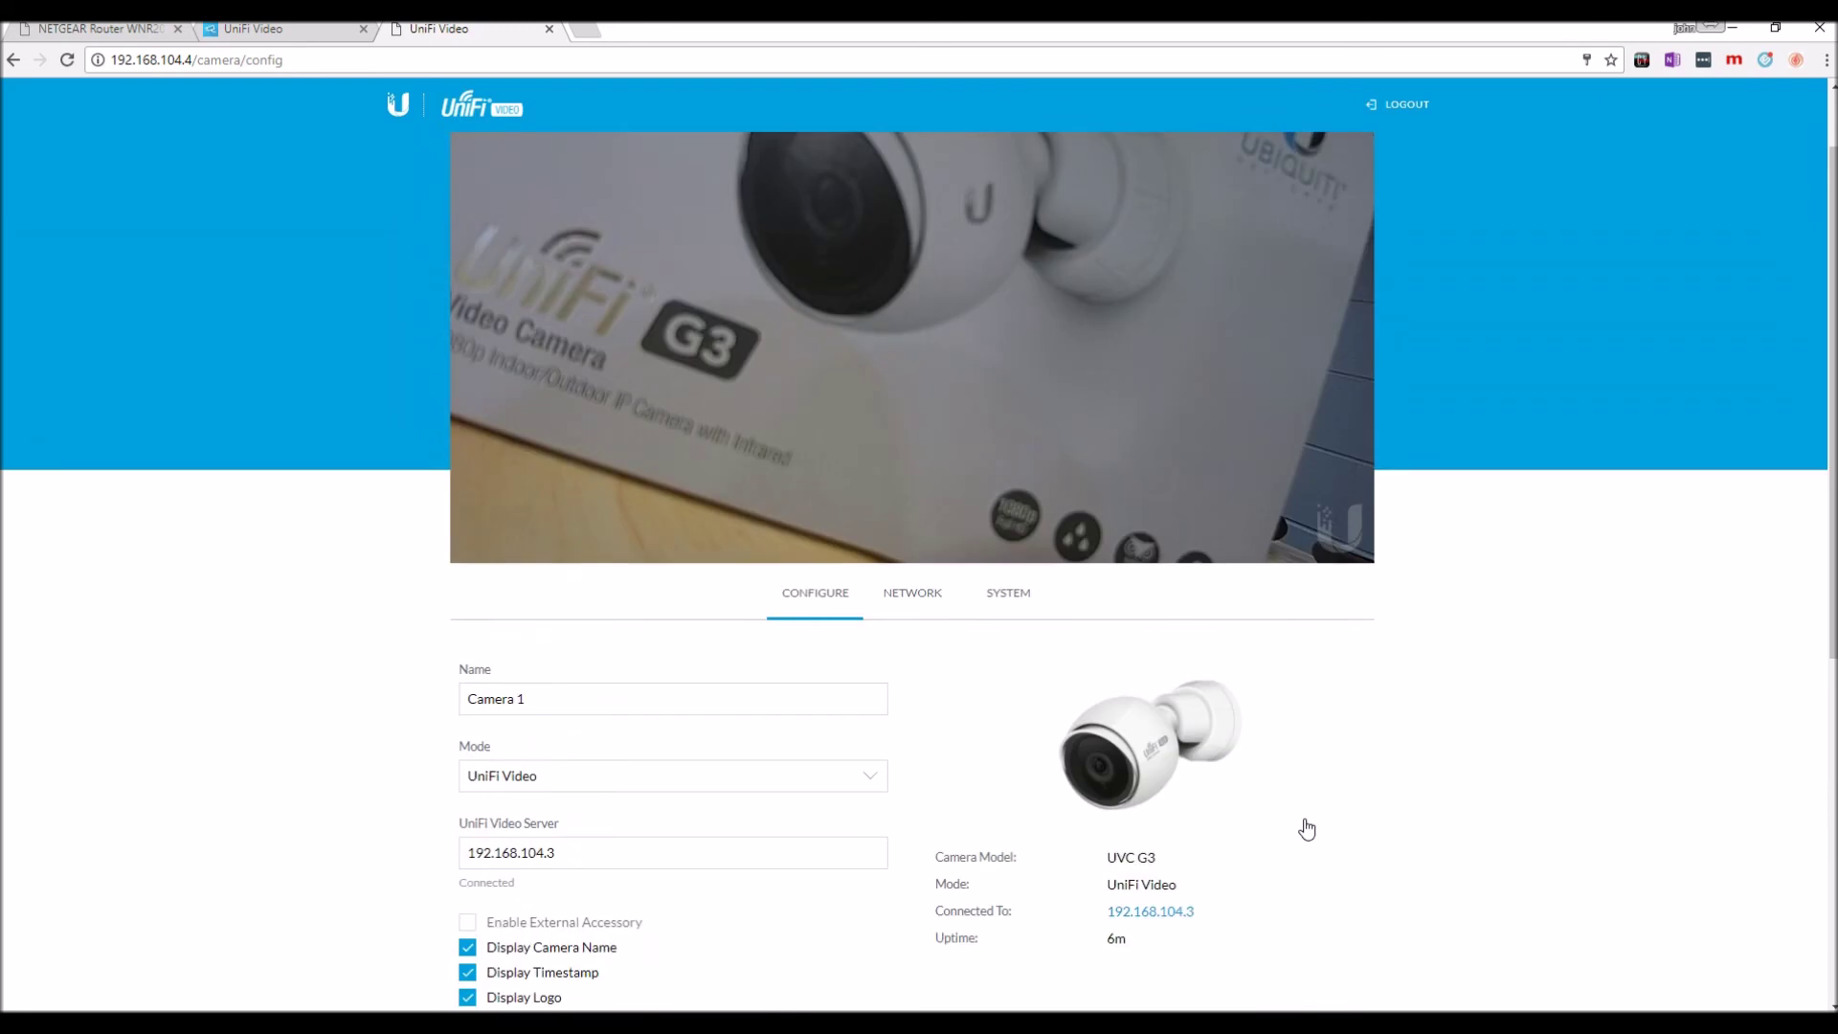